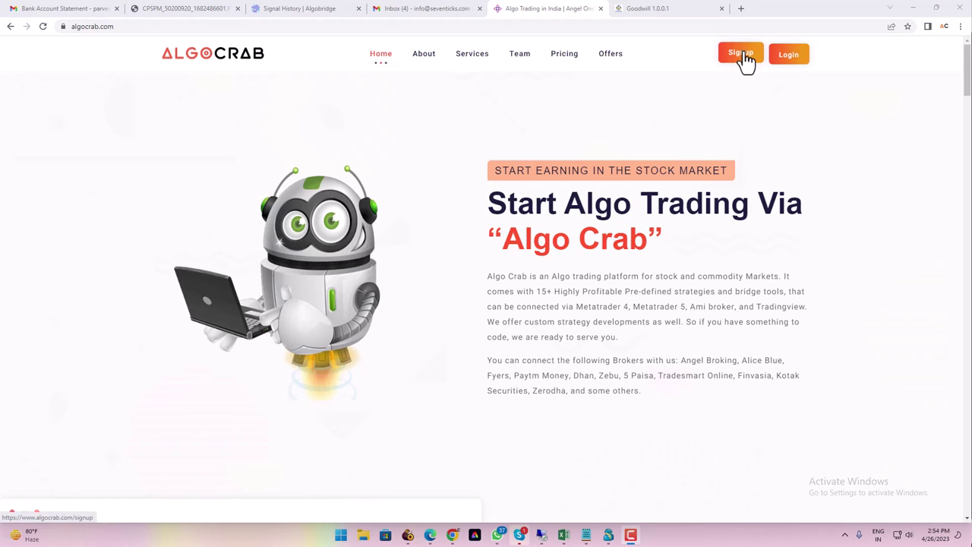
Open AlgoCrab's 'Create a free account' sign-up form from the home page.
{"action": "left_click", "coordinate": [745, 55]}
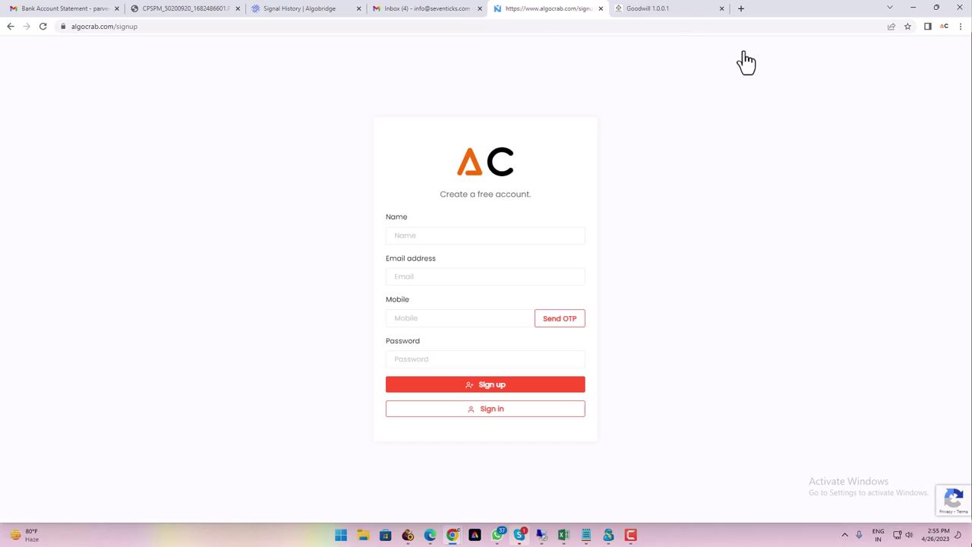
Switch to Sign in and log in with the saved email and the account password.
{"action": "left_click", "coordinate": [477, 412]}
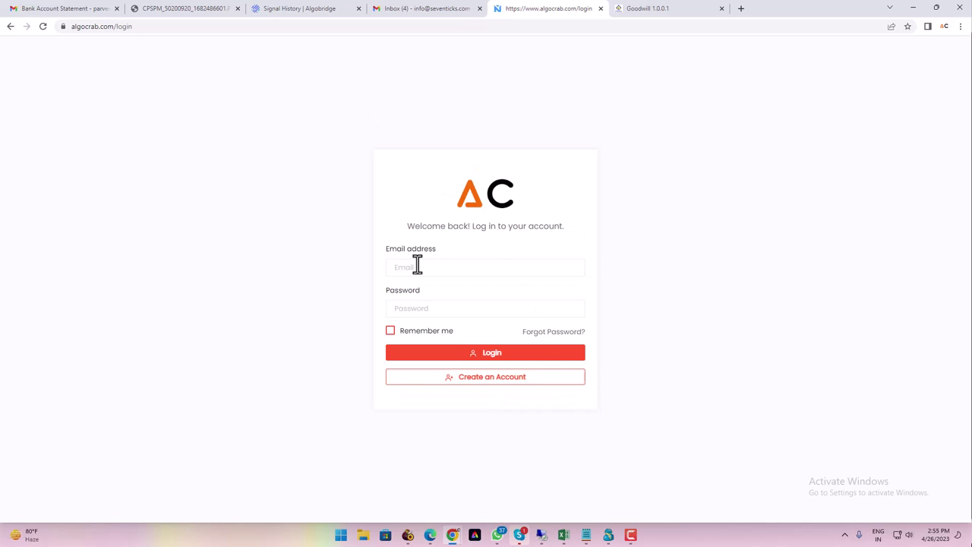
{"action": "left_click", "coordinate": [417, 266]}
{"action": "left_click", "coordinate": [474, 309]}
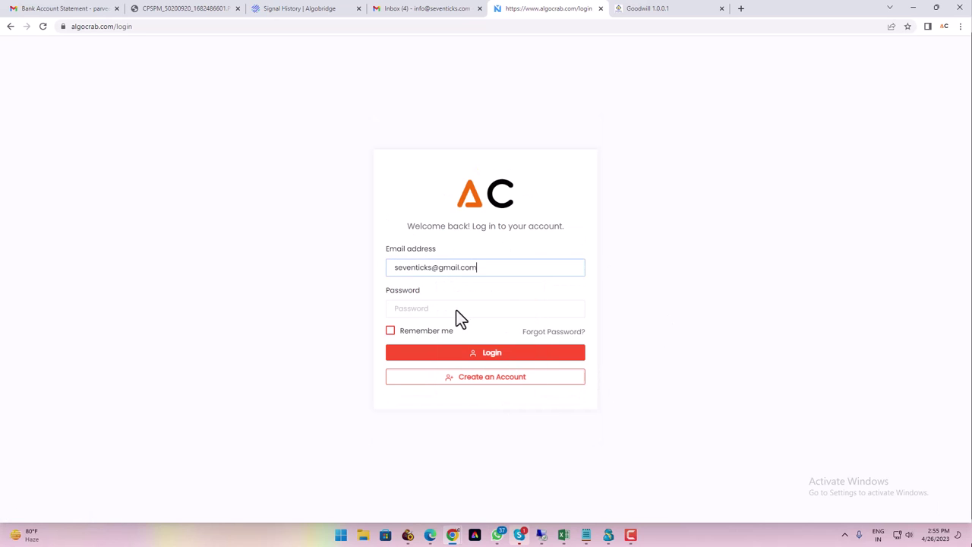
{"action": "left_click", "coordinate": [422, 308]}
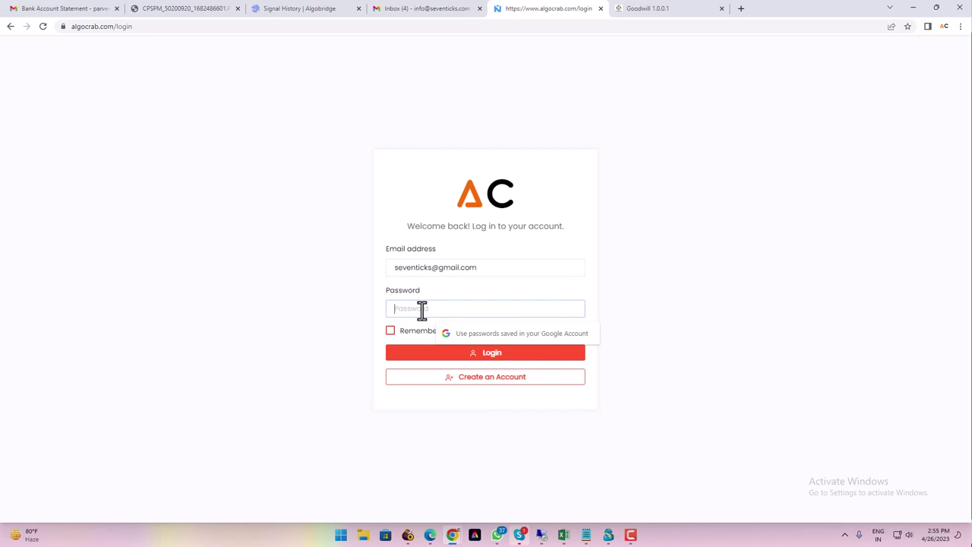
{"action": "type", "text": "••"}
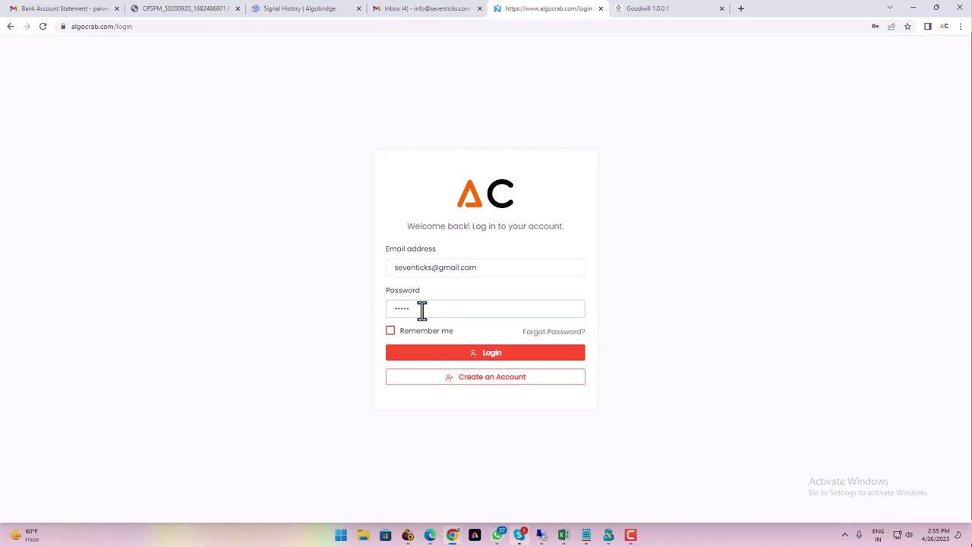
{"action": "key", "text": "Return"}
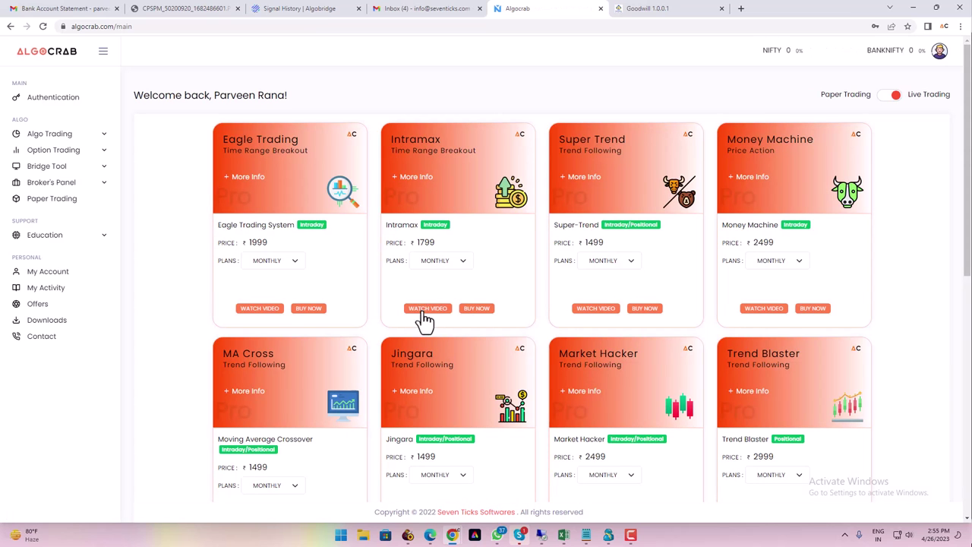
{"action": "scroll", "coordinate": [422, 310], "scroll_direction": "down", "scroll_amount": 3}
{"action": "scroll", "coordinate": [422, 310], "scroll_direction": "down", "scroll_amount": 4}
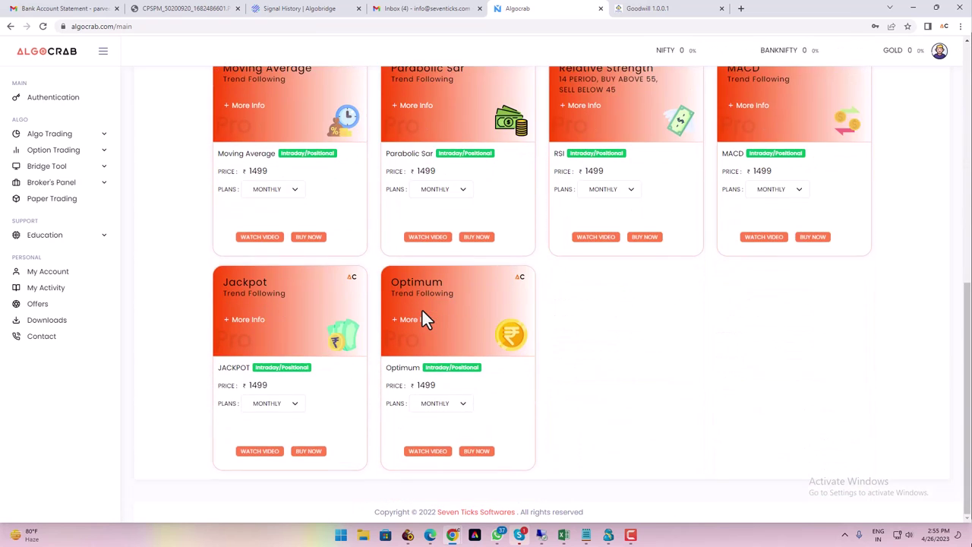
{"action": "scroll", "coordinate": [421, 308], "scroll_direction": "up", "scroll_amount": 4}
{"action": "scroll", "coordinate": [423, 317], "scroll_direction": "up", "scroll_amount": 3}
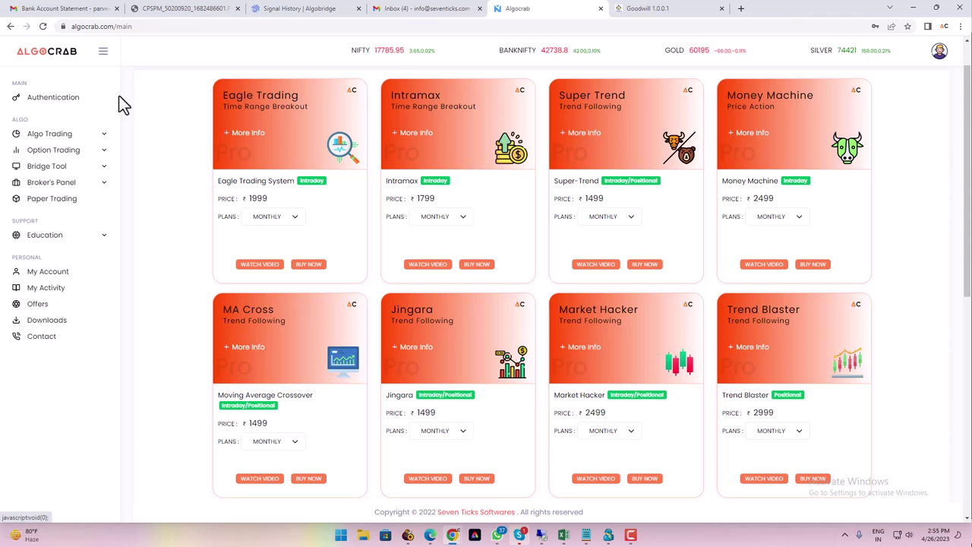
On the Authentication page, choose GOODWILL as the daily authorization broker.
{"action": "left_click", "coordinate": [55, 101]}
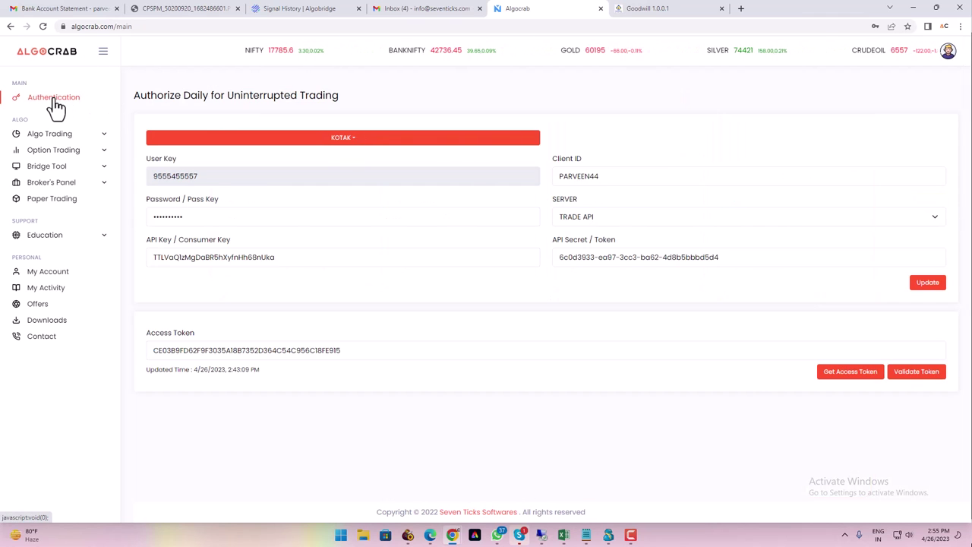
{"action": "left_click", "coordinate": [354, 140]}
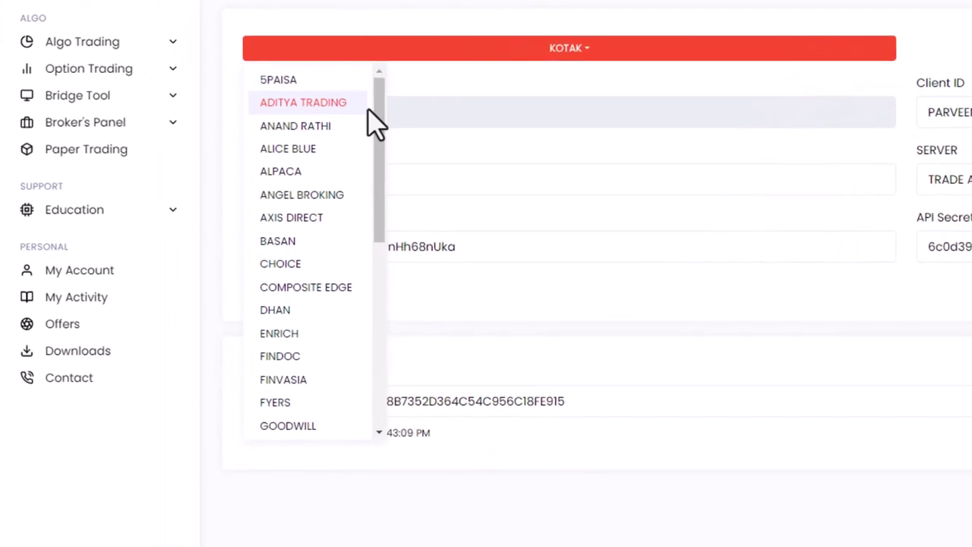
{"action": "scroll", "coordinate": [417, 116], "scroll_direction": "down", "scroll_amount": 1}
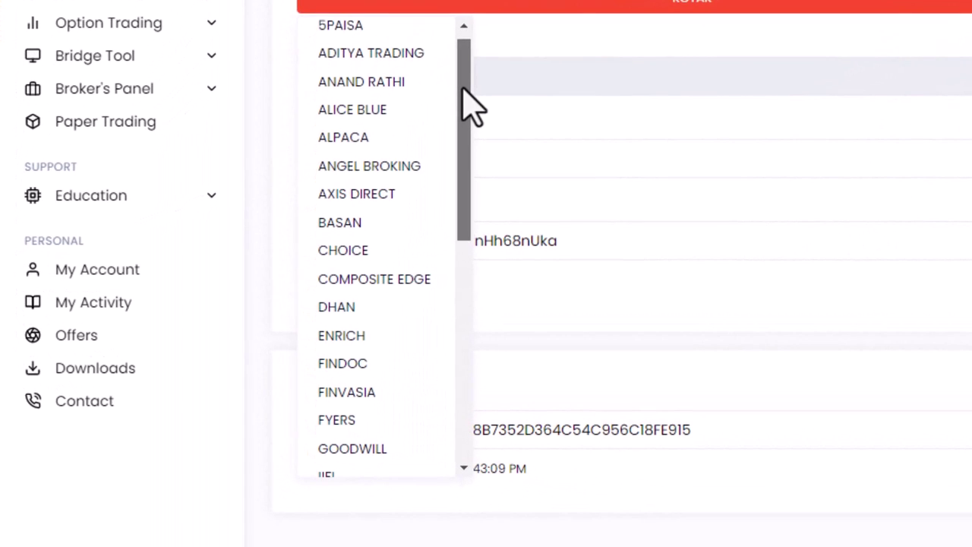
{"action": "left_click_drag", "start_coordinate": [463, 98], "coordinate": [467, 193]}
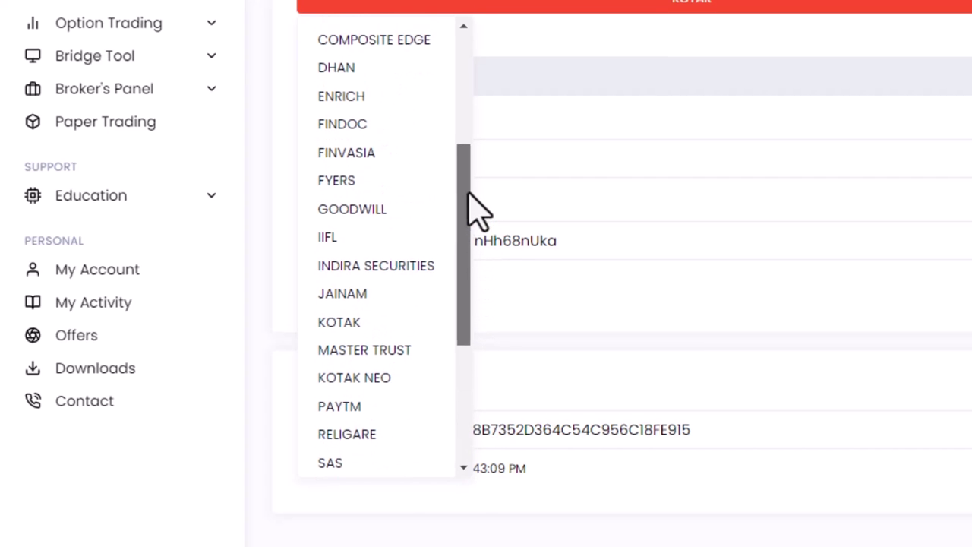
{"action": "left_click", "coordinate": [191, 240]}
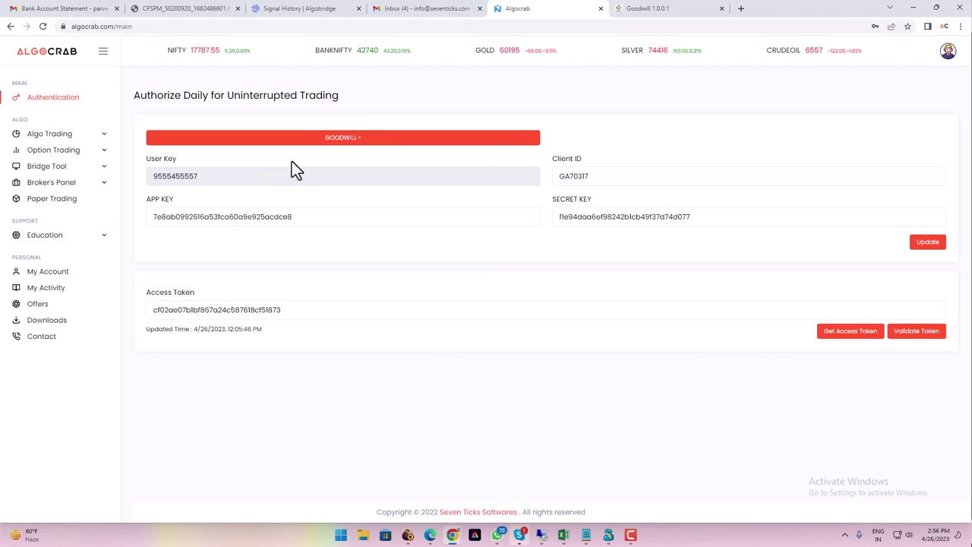
Review the Goodwill Client ID, APP KEY and SECRET KEY against Goodwill's My Apps page.
{"action": "double_click", "coordinate": [605, 176]}
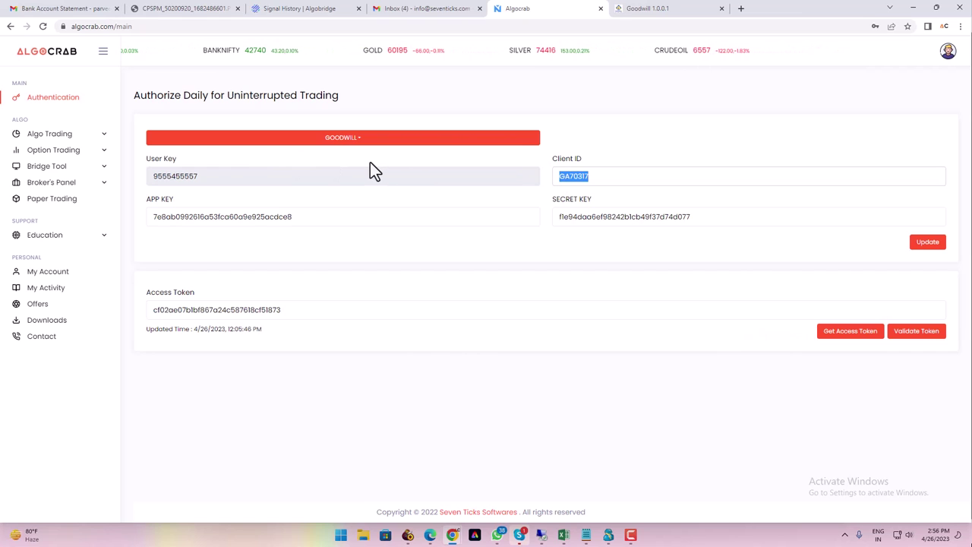
{"action": "double_click", "coordinate": [221, 218]}
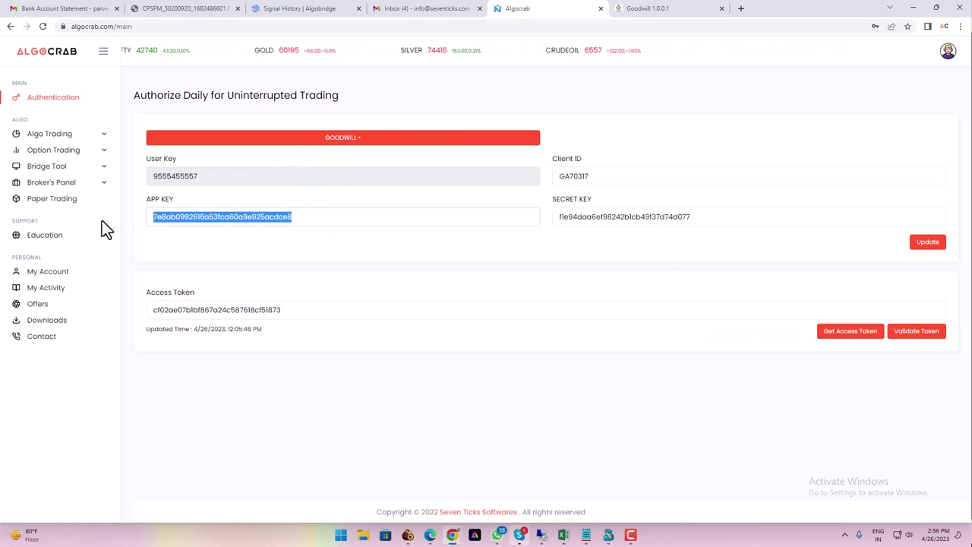
{"action": "double_click", "coordinate": [601, 217]}
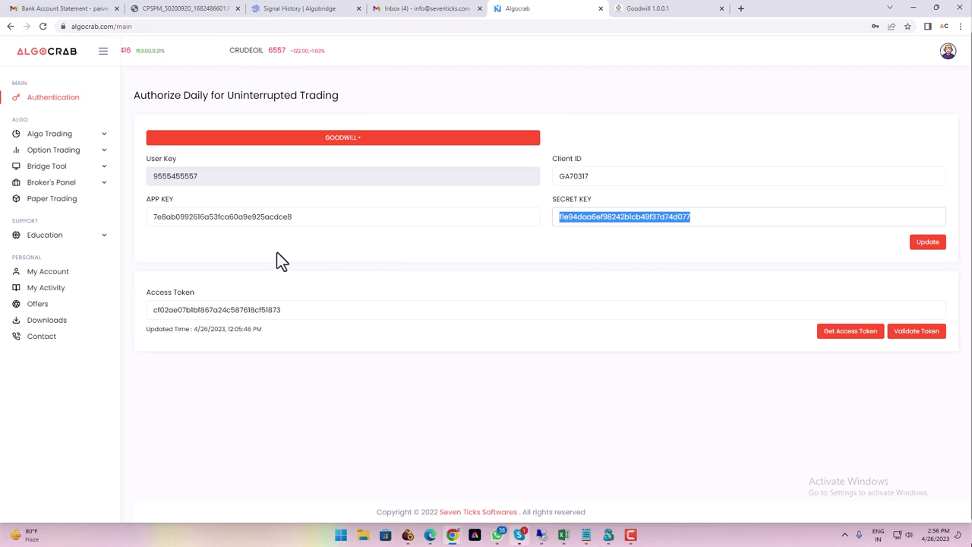
{"action": "left_click", "coordinate": [689, 11]}
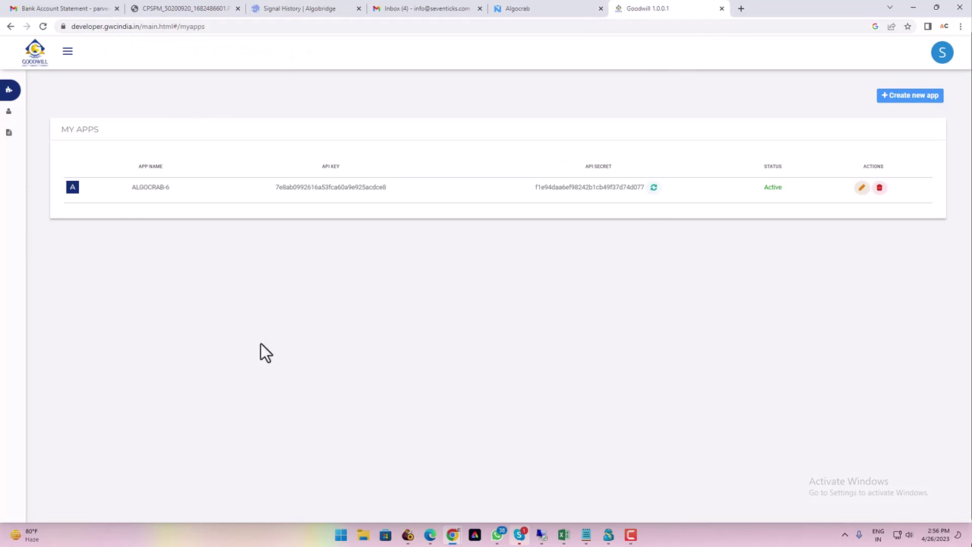
In a new tab, search 'goodwill commodity api documentation' and open Goodwill API Documentation V1.
{"action": "left_click", "coordinate": [746, 11]}
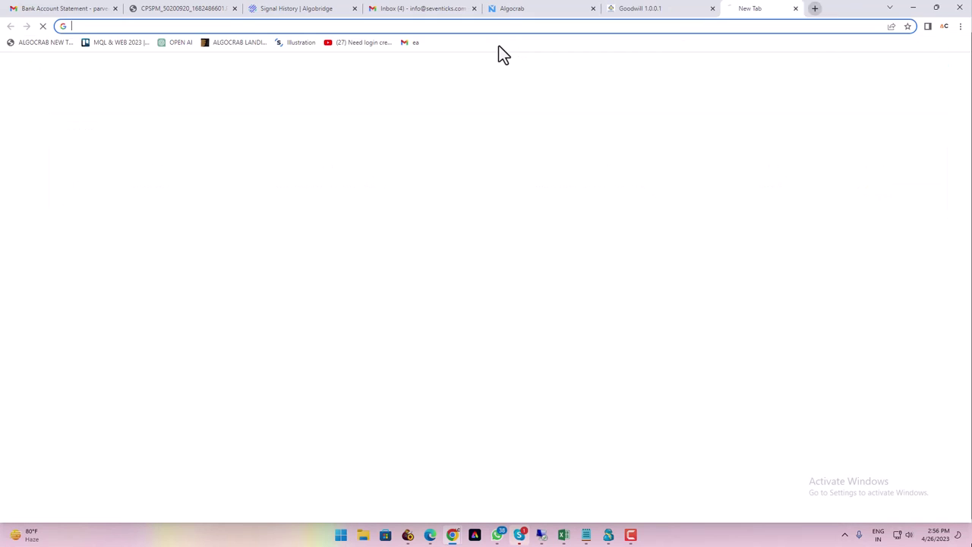
{"action": "type", "text": "goodwill c"}
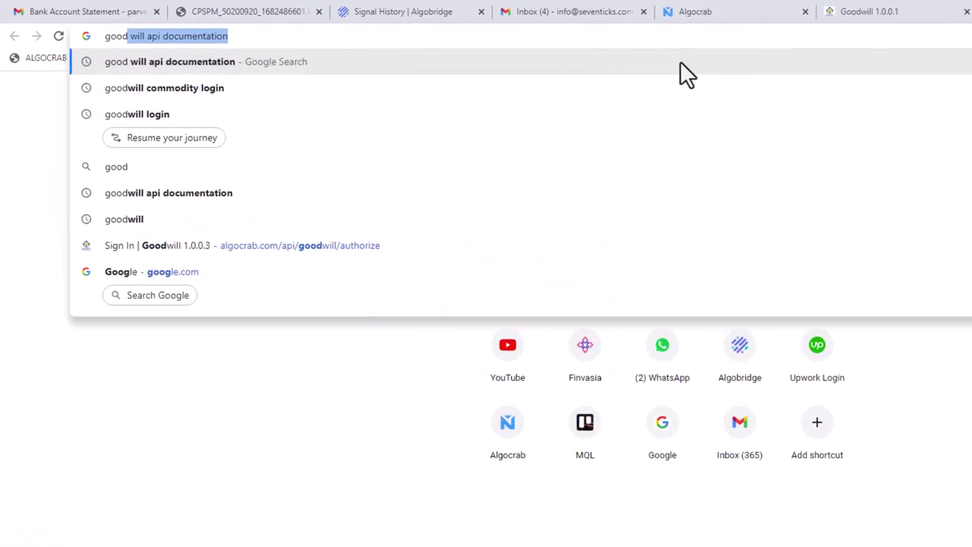
{"action": "type", "text": "omm"}
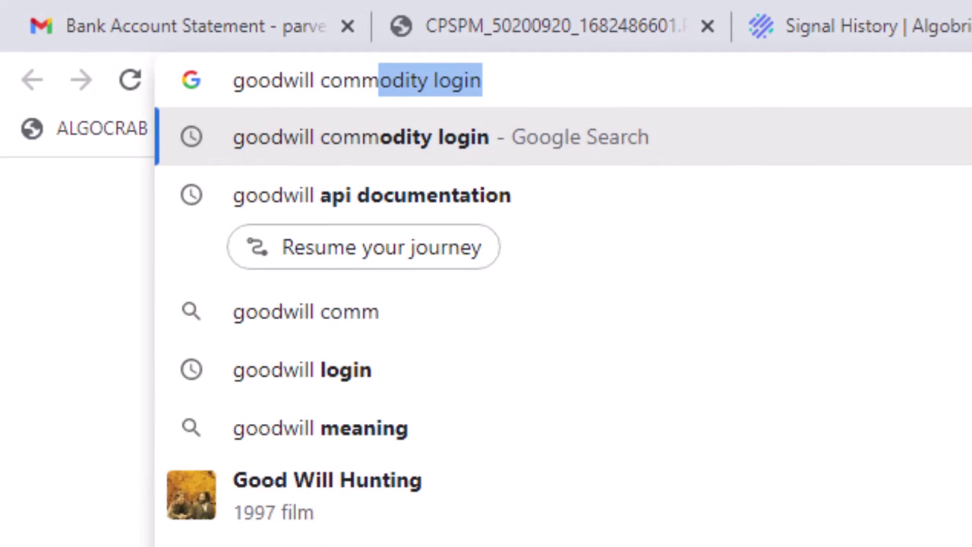
{"action": "type", "text": "odity api doc"}
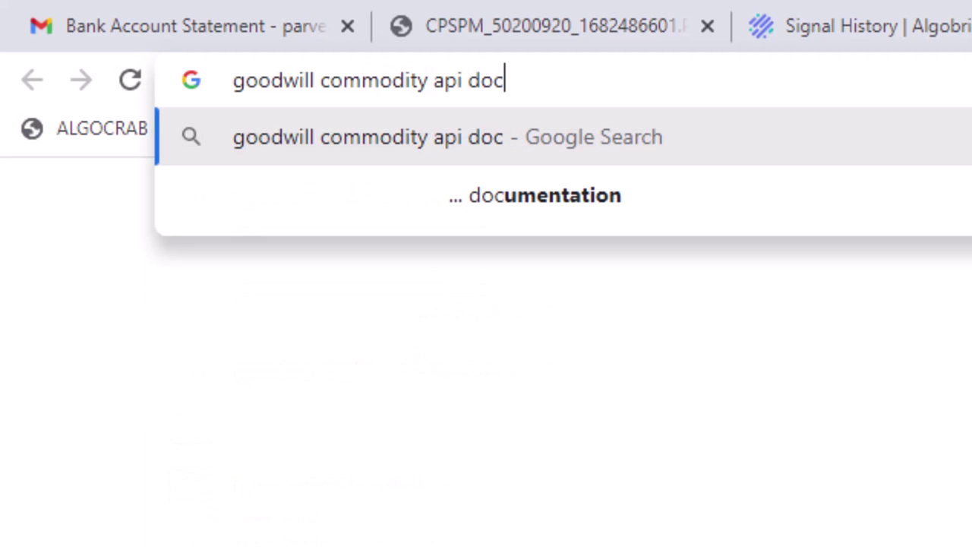
{"action": "key", "text": "Down"}
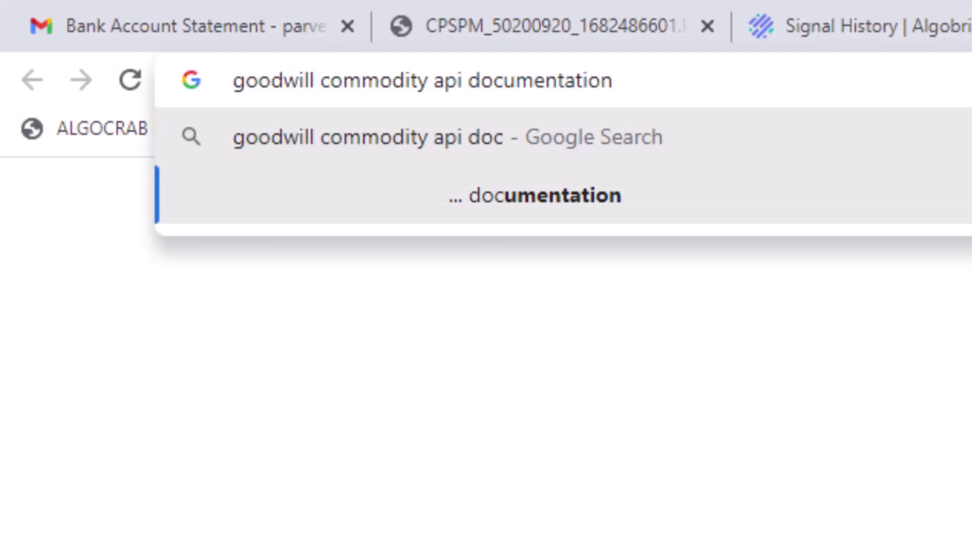
{"action": "key", "text": "Return"}
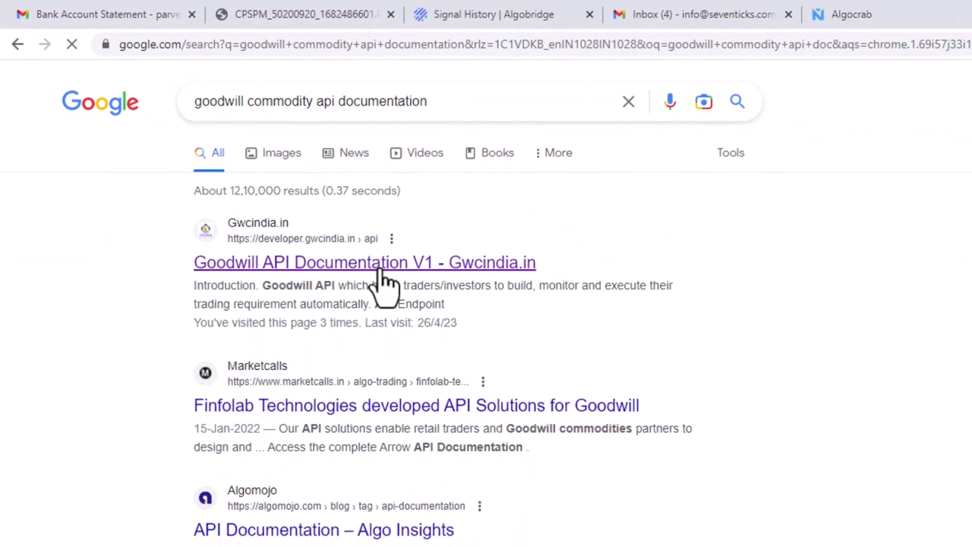
{"action": "left_click", "coordinate": [347, 266]}
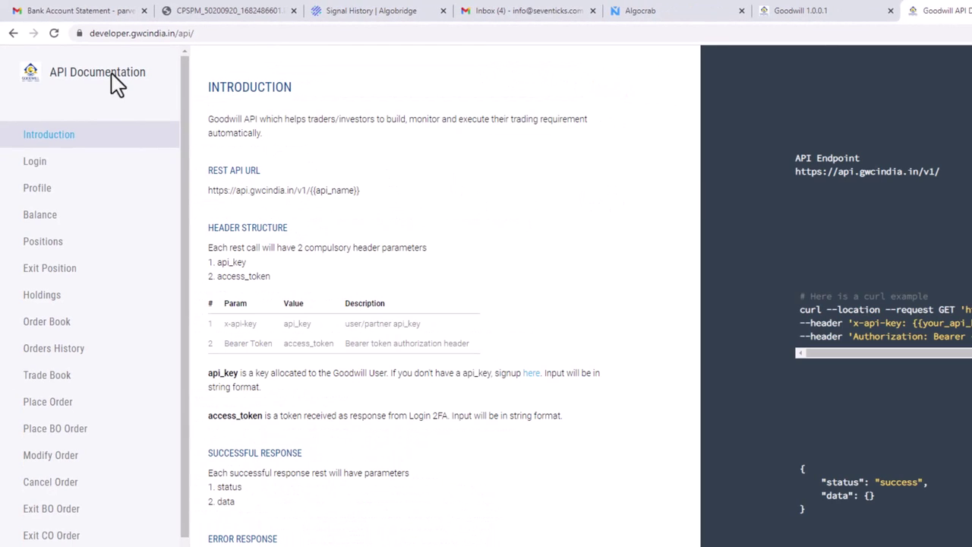
Highlight the api_key note and follow its 'here' signup link back to My Apps.
{"action": "scroll", "coordinate": [527, 238], "scroll_direction": "down", "scroll_amount": 2}
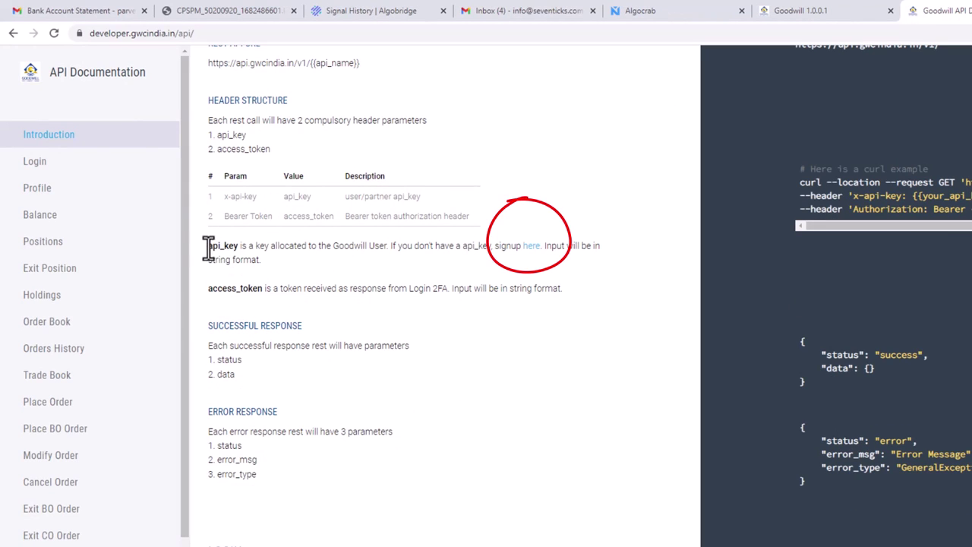
{"action": "left_click_drag", "start_coordinate": [207, 246], "coordinate": [480, 247]}
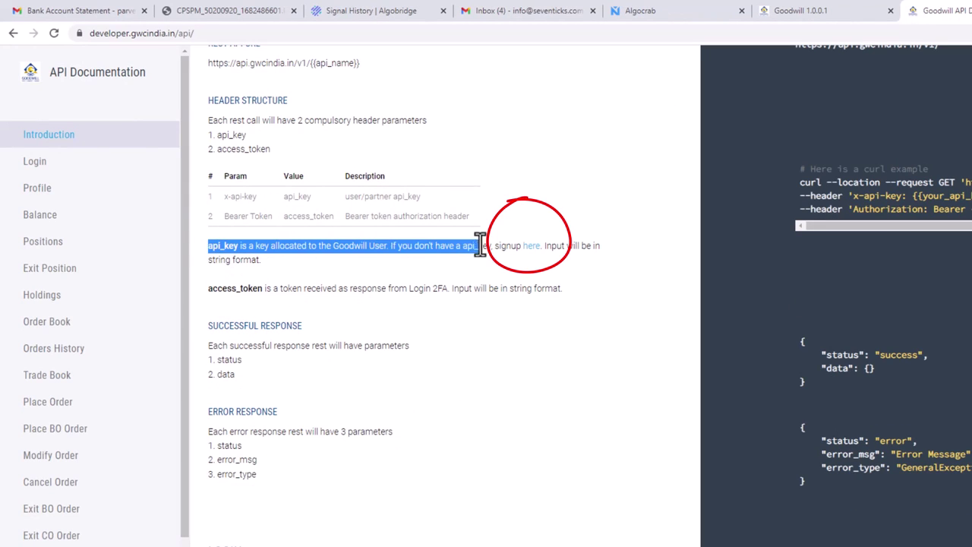
{"action": "left_click", "coordinate": [530, 248]}
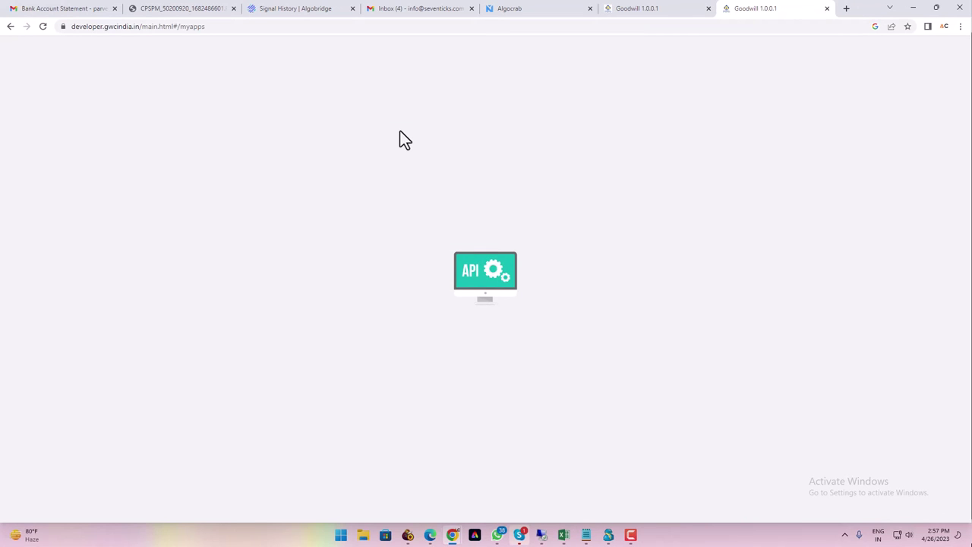
{"action": "left_click", "coordinate": [660, 10]}
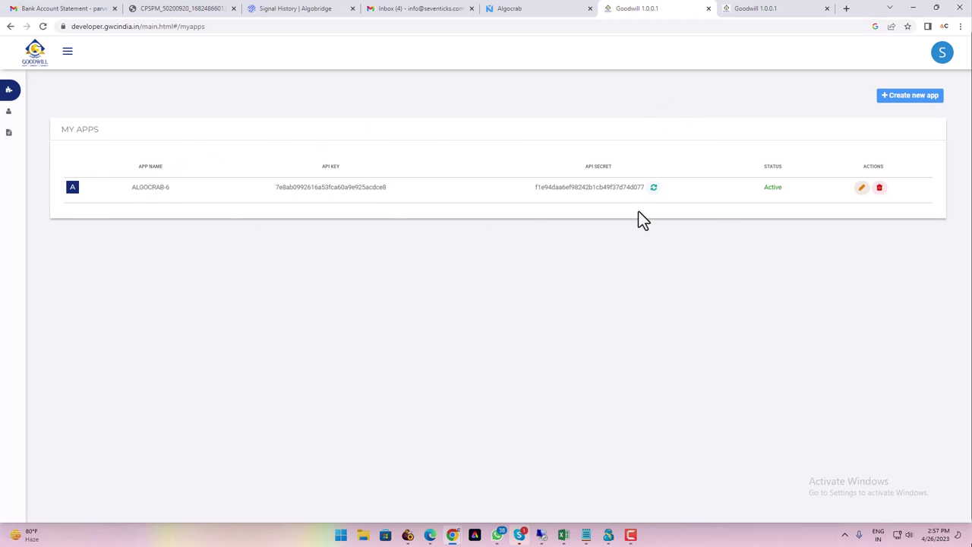
{"action": "left_click", "coordinate": [910, 96]}
{"action": "left_click", "coordinate": [89, 170]}
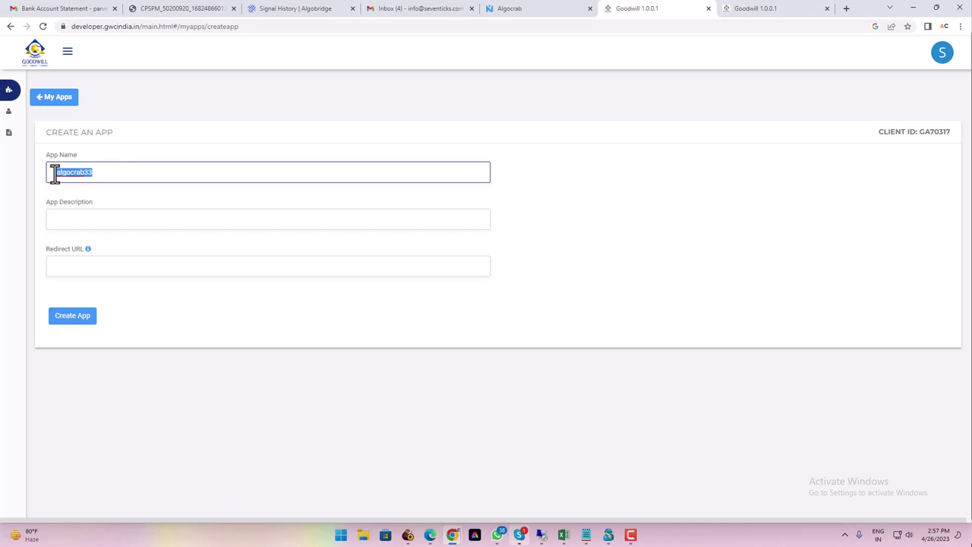
{"action": "left_click", "coordinate": [54, 224]}
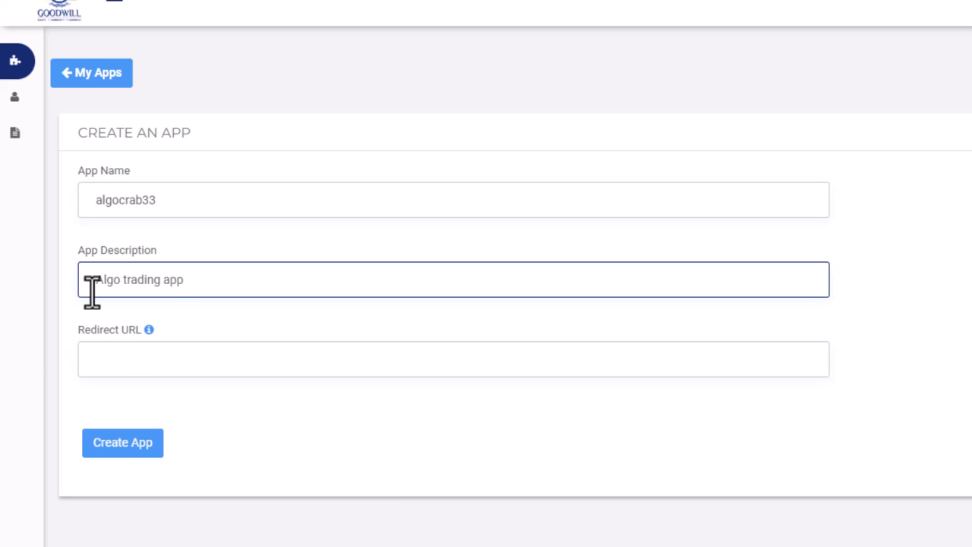
{"action": "left_click", "coordinate": [115, 350]}
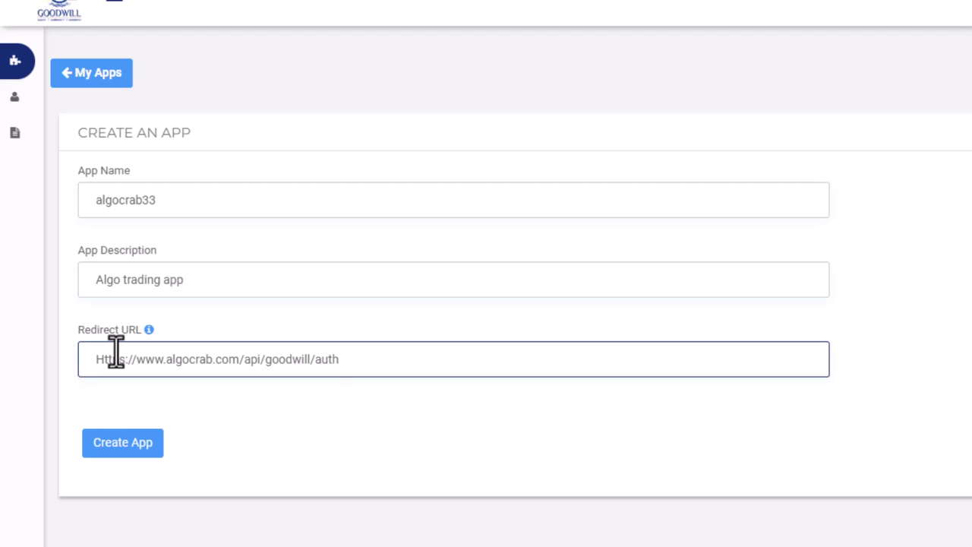
{"action": "left_click_drag", "start_coordinate": [360, 367], "coordinate": [82, 377]}
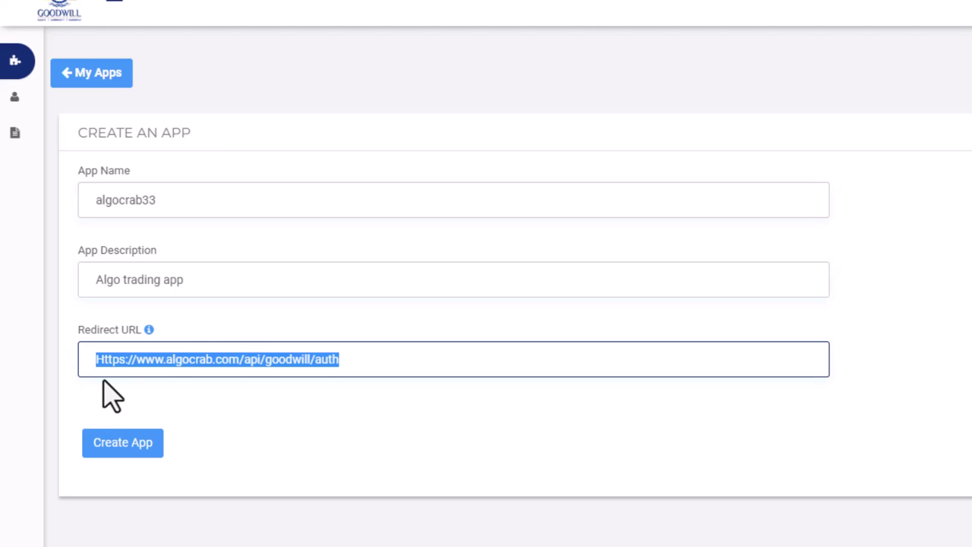
{"action": "left_click", "coordinate": [85, 73]}
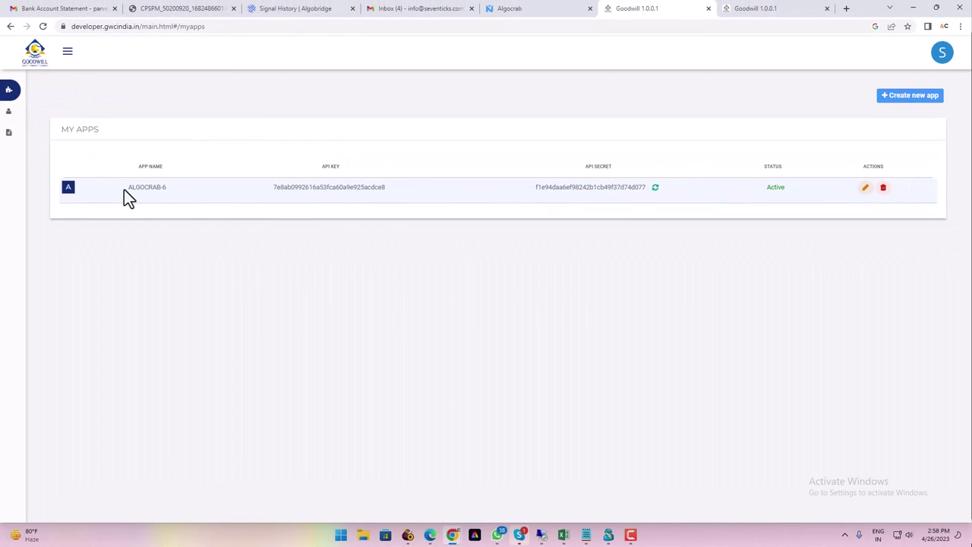
Paste the Goodwill API secret into AlgoCrab's APP KEY and SECRET KEY, save, and request an access token.
{"action": "double_click", "coordinate": [578, 190]}
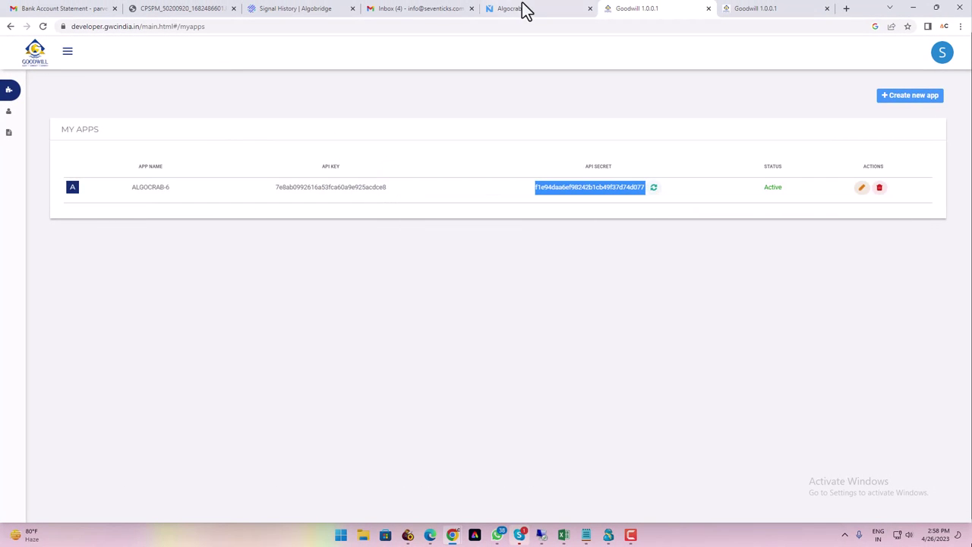
{"action": "left_click", "coordinate": [521, 9]}
{"action": "left_click_drag", "start_coordinate": [324, 214], "coordinate": [152, 213]}
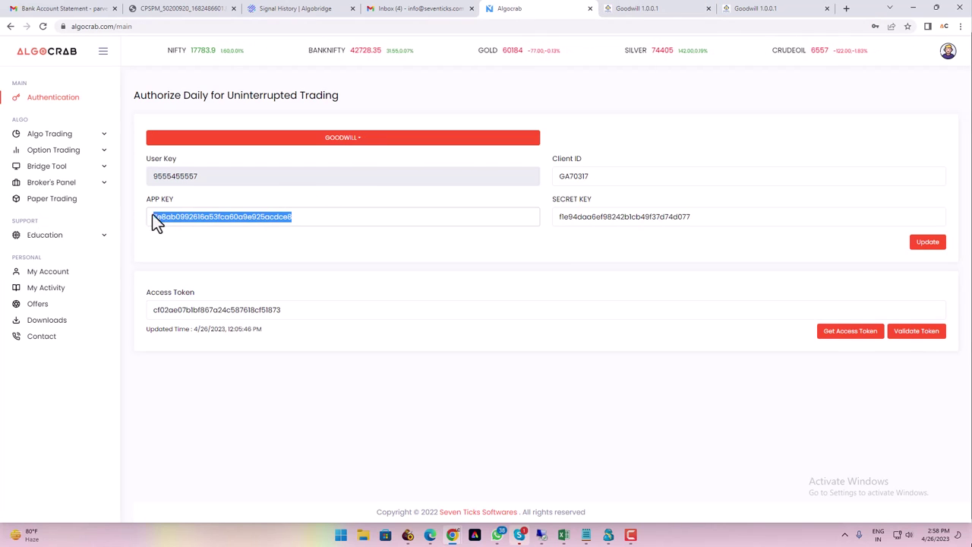
{"action": "left_click_drag", "start_coordinate": [767, 214], "coordinate": [563, 216]}
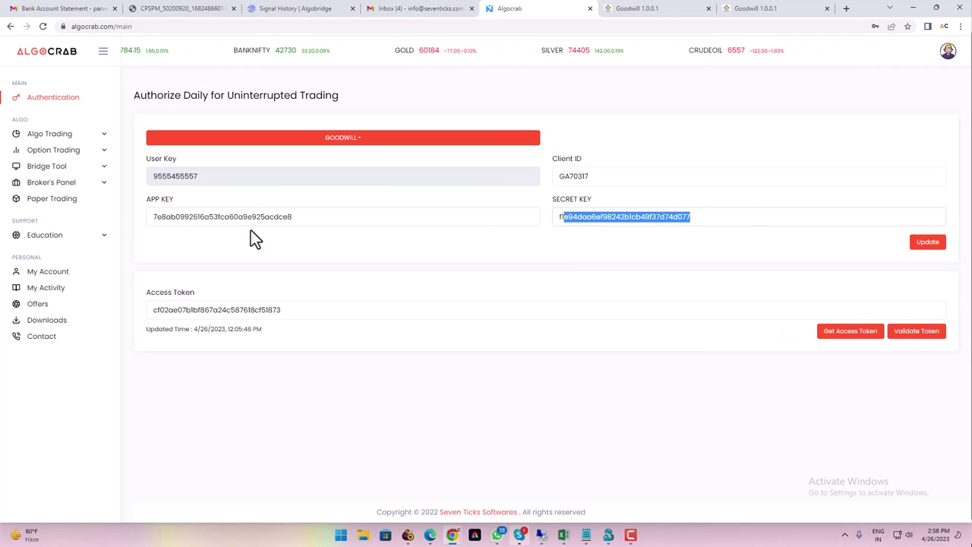
{"action": "left_click", "coordinate": [930, 241]}
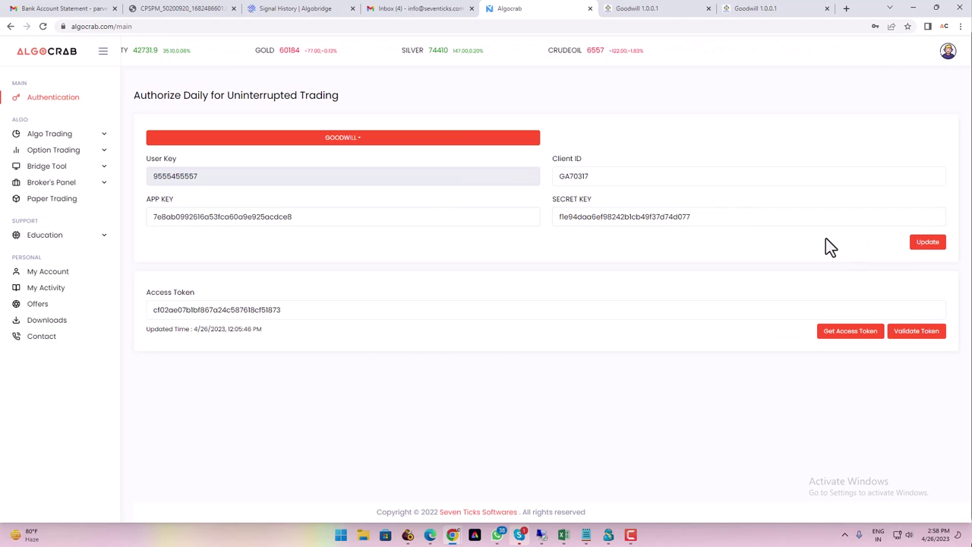
{"action": "left_click", "coordinate": [857, 342]}
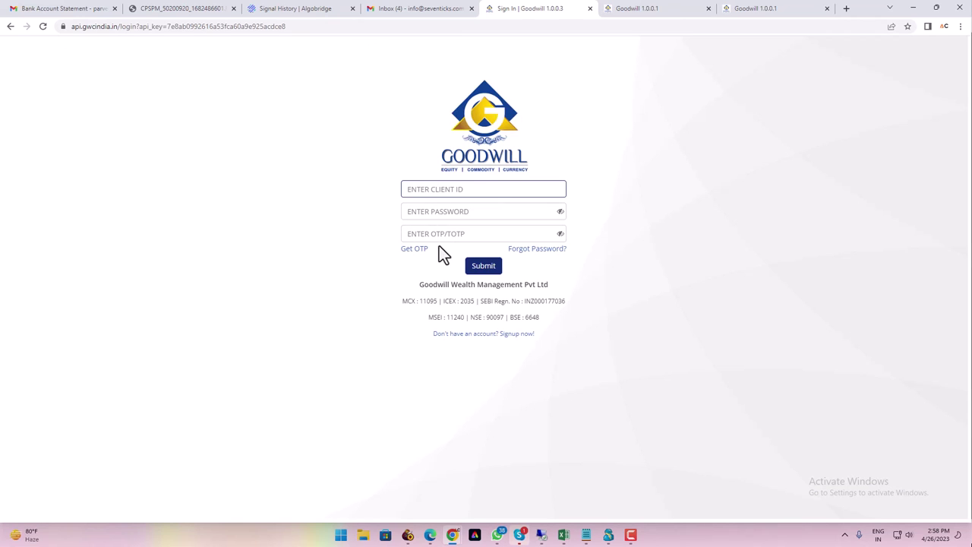
Paste the one-time code from the authenticator into Goodwill's OTP field and submit the sign-in.
{"action": "left_click", "coordinate": [610, 536]}
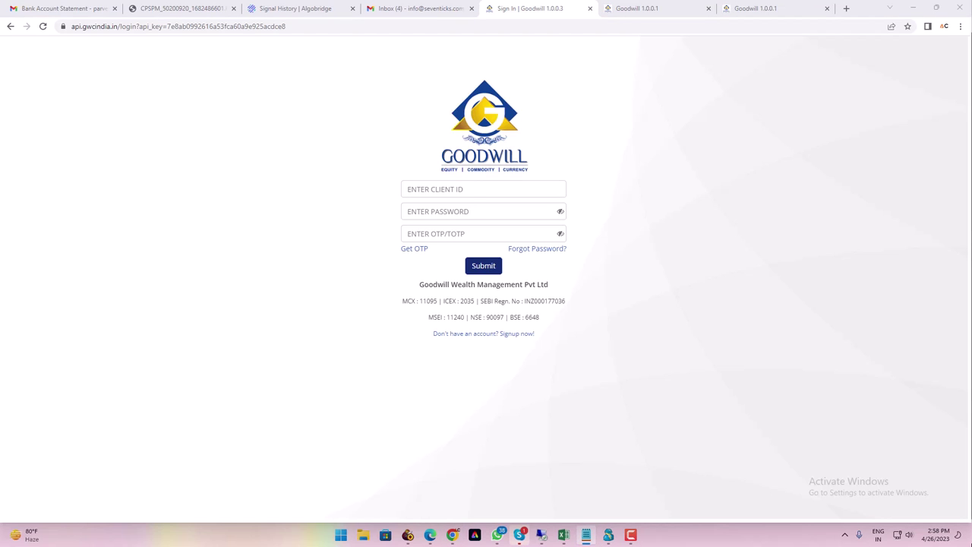
{"action": "left_click", "coordinate": [466, 231]}
{"action": "key", "text": "ctrl+v"}
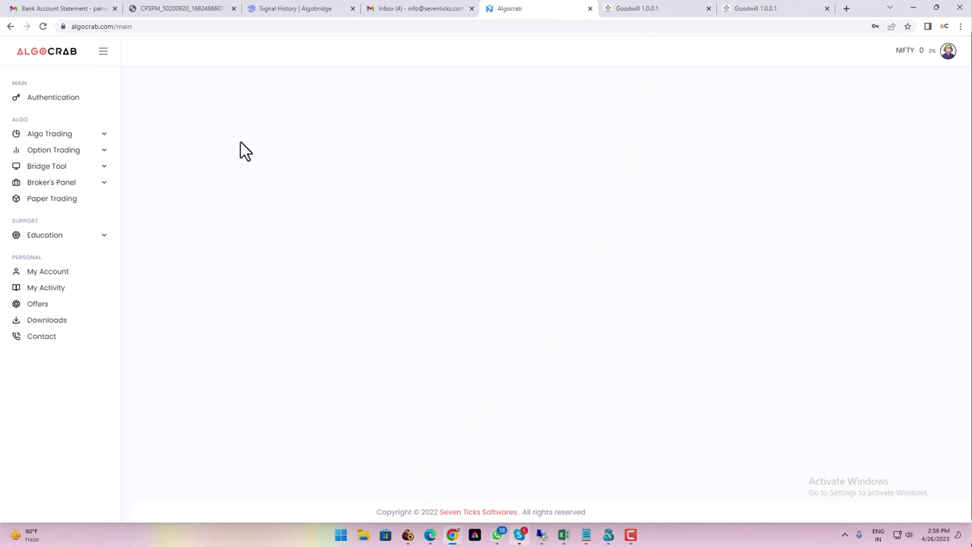
Validate the new Goodwill access token on the Authentication page, then expand Broker's Panel.
{"action": "left_click", "coordinate": [54, 100]}
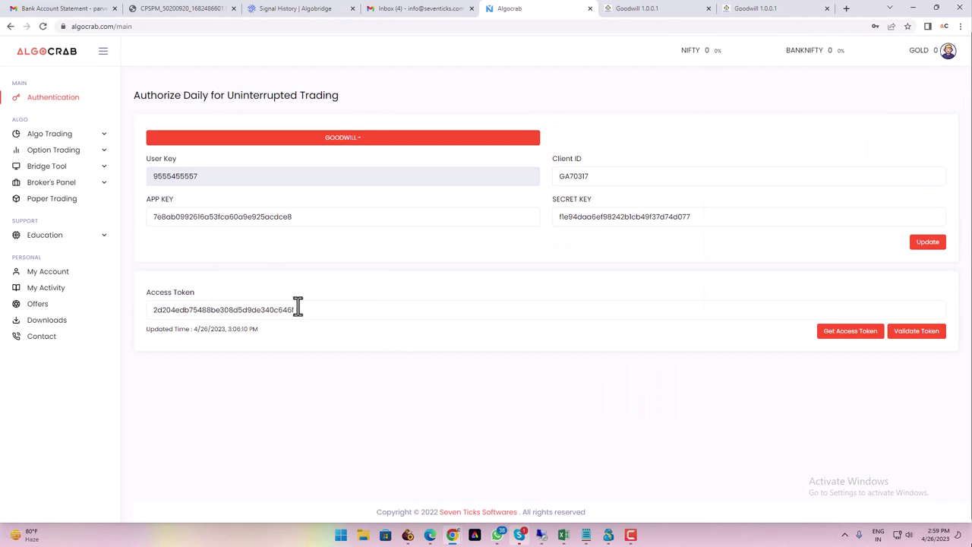
{"action": "left_click_drag", "start_coordinate": [296, 309], "coordinate": [158, 318]}
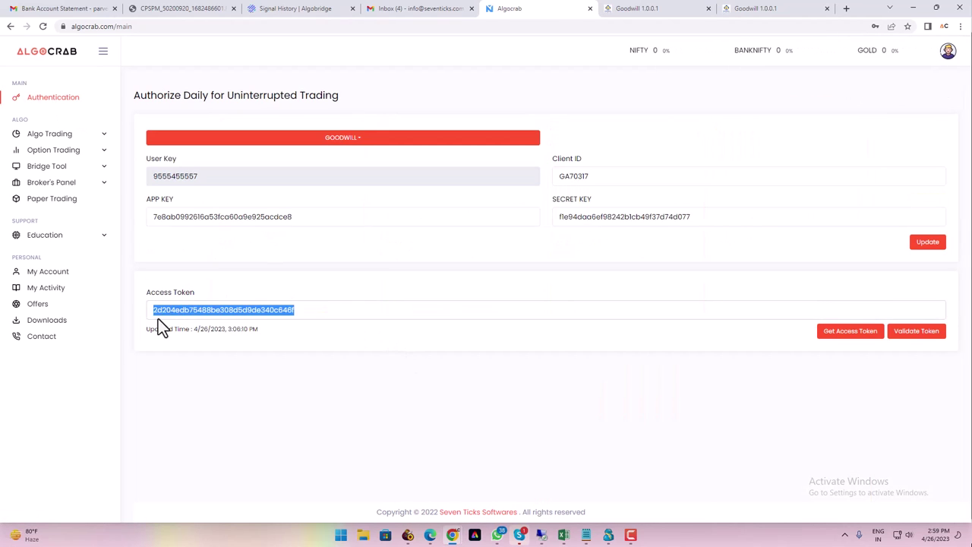
{"action": "left_click", "coordinate": [934, 342]}
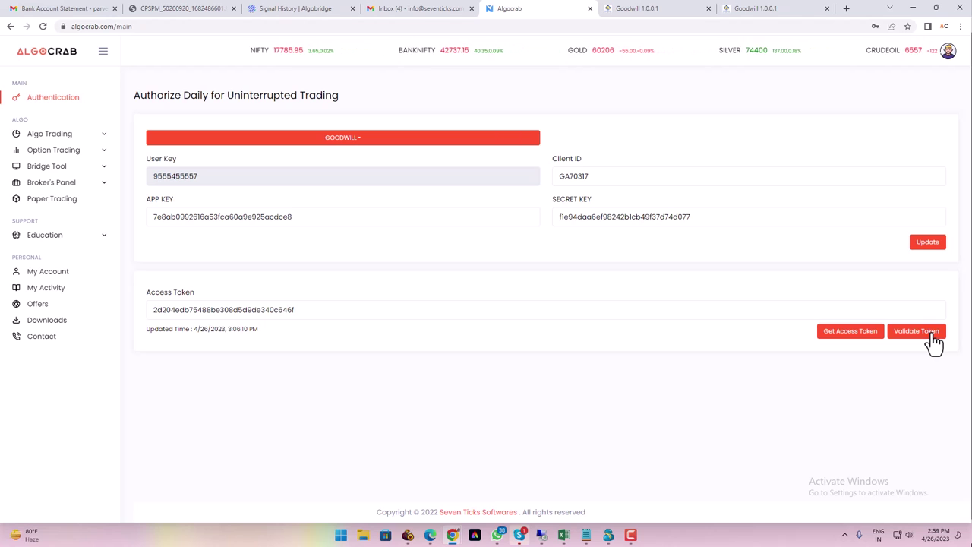
{"action": "left_click", "coordinate": [931, 333]}
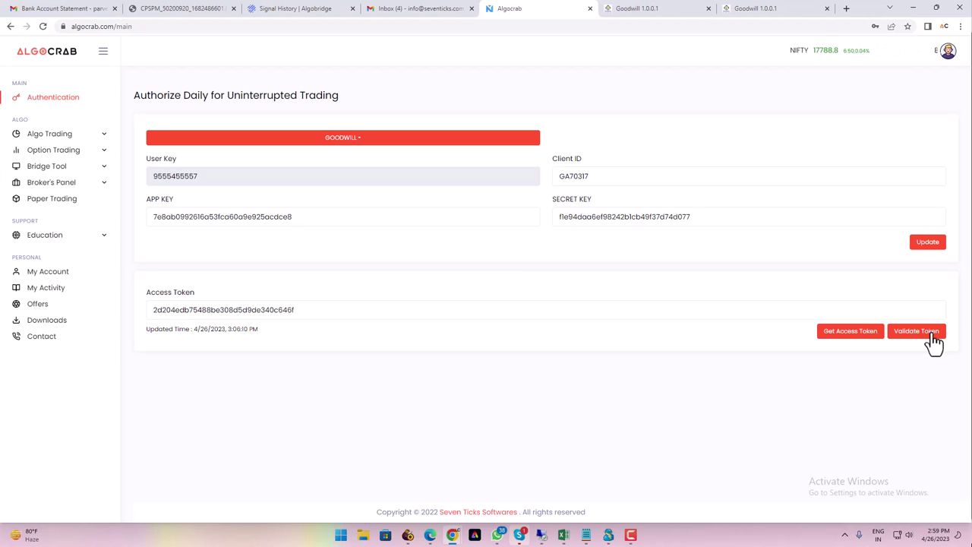
{"action": "left_click", "coordinate": [916, 331]}
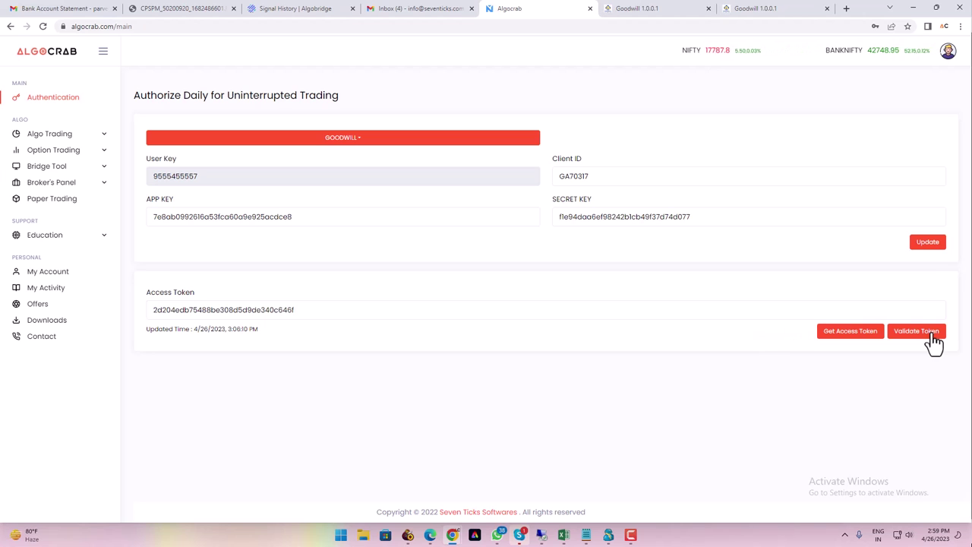
{"action": "left_click", "coordinate": [62, 184]}
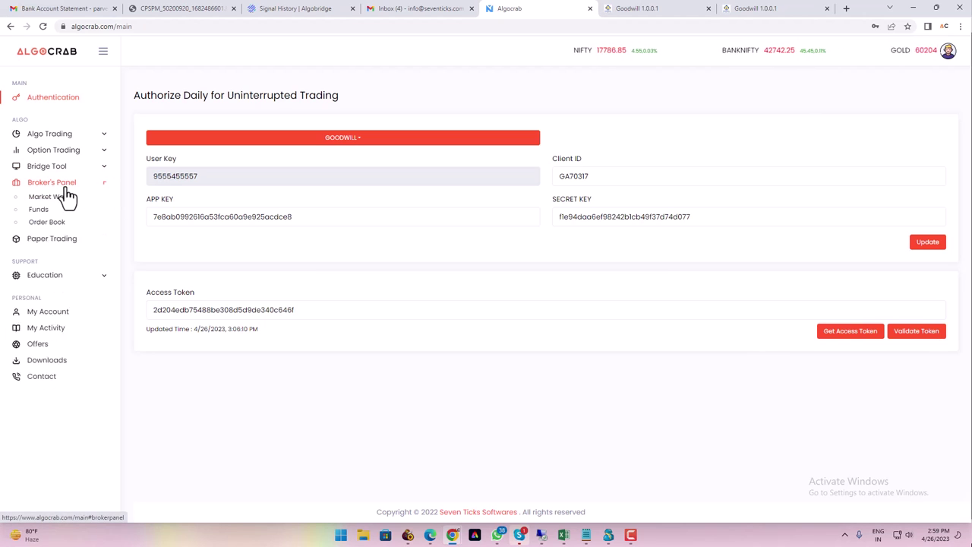
View Order Book, Trade Book, Positions and Holdings, then collapse Broker's Panel and expand Algo Trading.
{"action": "left_click", "coordinate": [43, 227]}
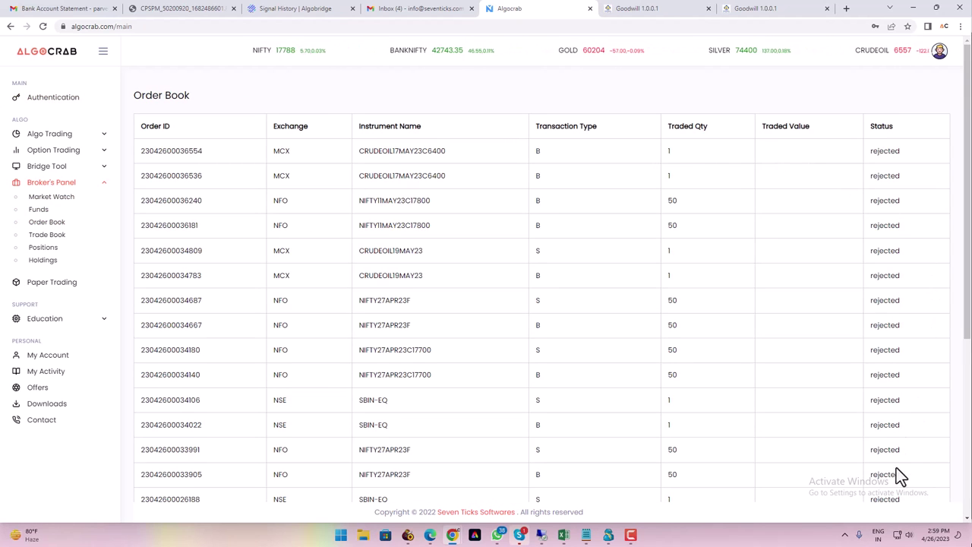
{"action": "left_click", "coordinate": [46, 235]}
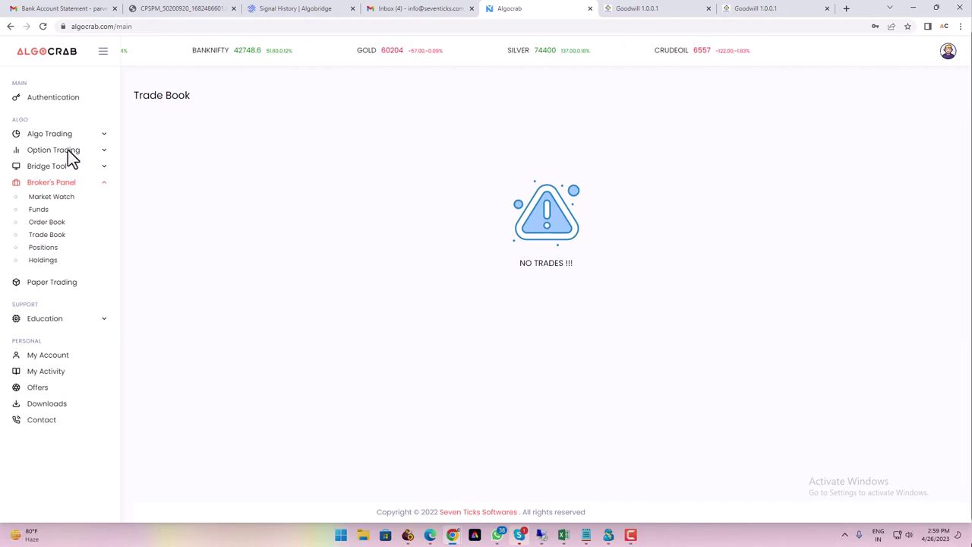
{"action": "left_click", "coordinate": [51, 249]}
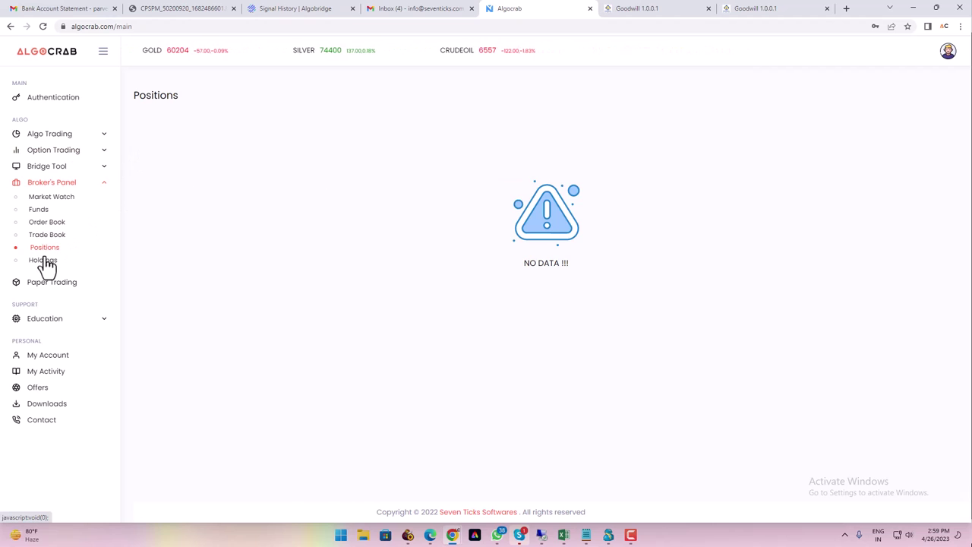
{"action": "left_click", "coordinate": [44, 262]}
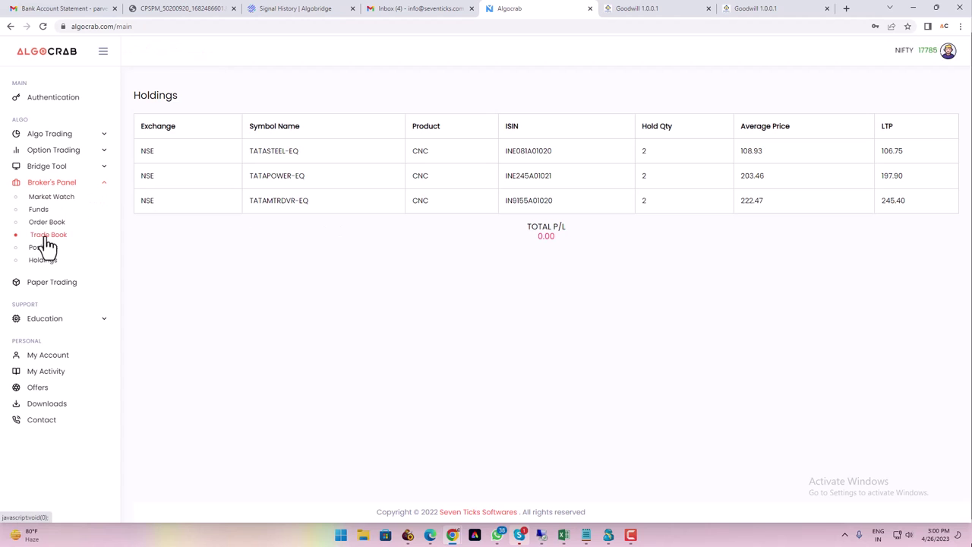
{"action": "left_click", "coordinate": [76, 184]}
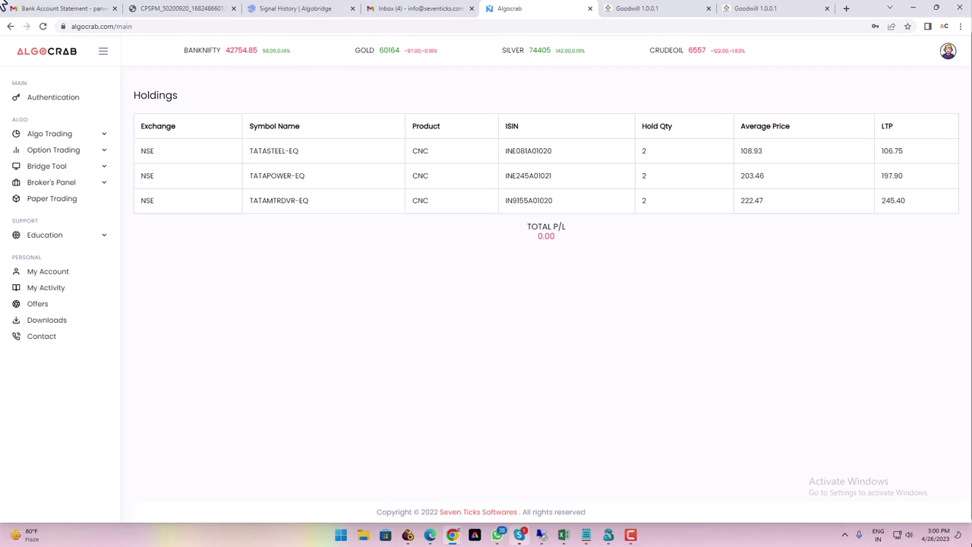
{"action": "left_click", "coordinate": [57, 133]}
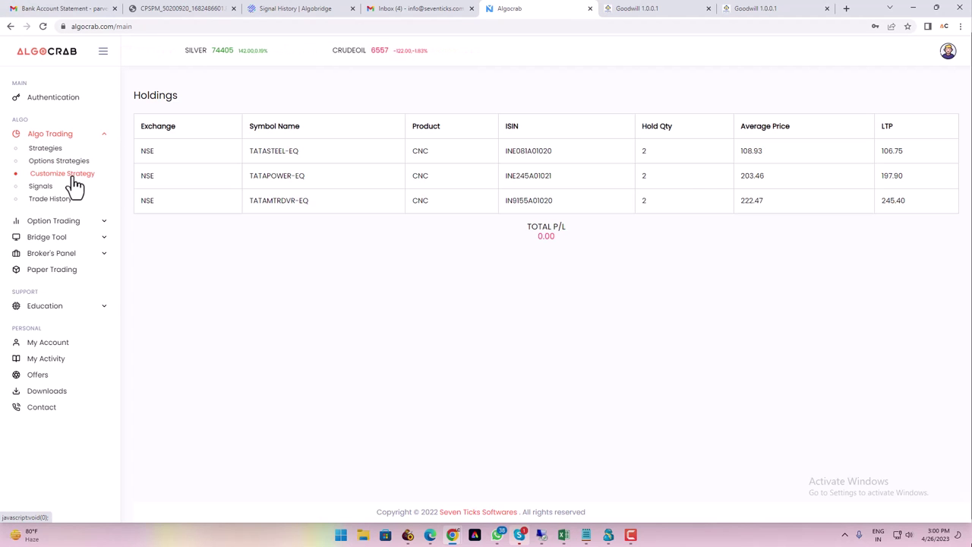
Open Customize Strategy, open and close the empty Create a Symbol form, and expand Bridge Tool.
{"action": "left_click", "coordinate": [74, 177]}
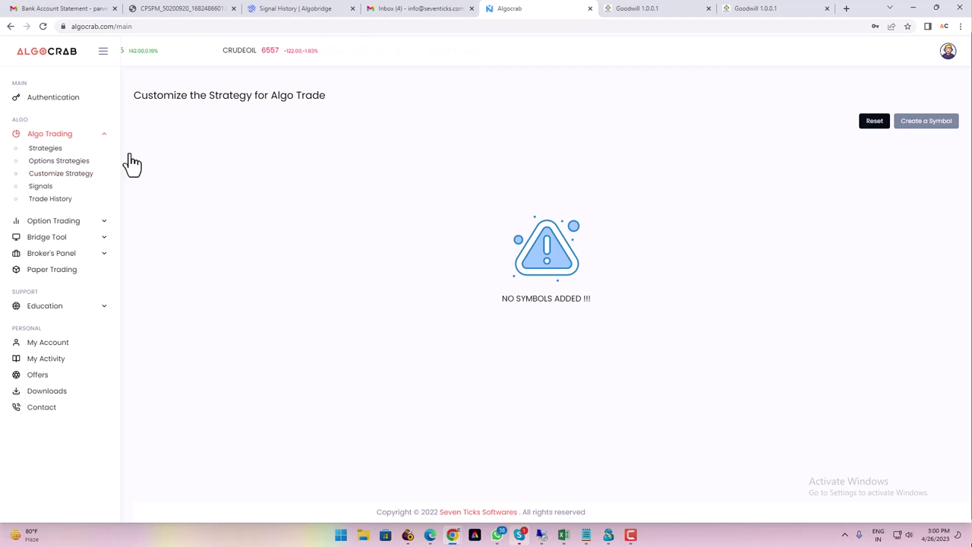
{"action": "left_click", "coordinate": [934, 125]}
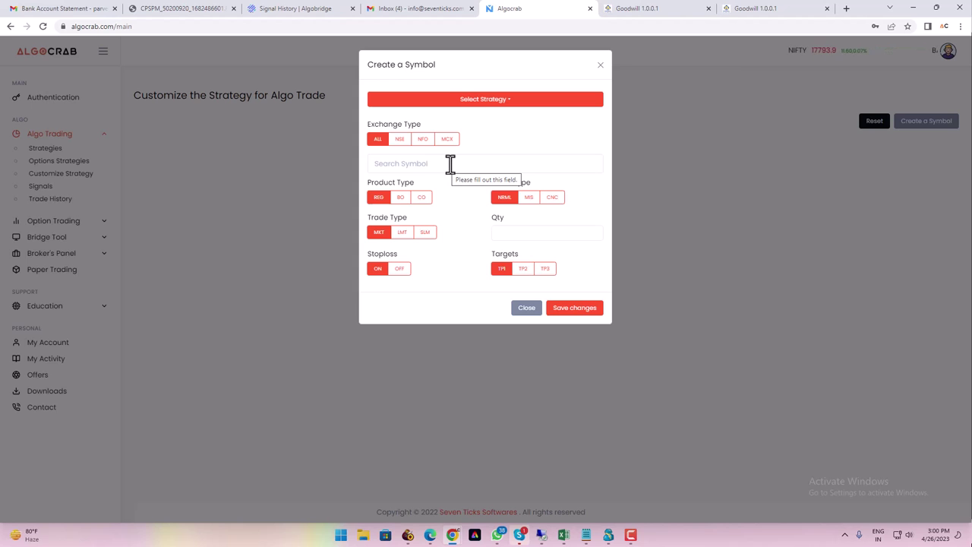
{"action": "left_click", "coordinate": [599, 67]}
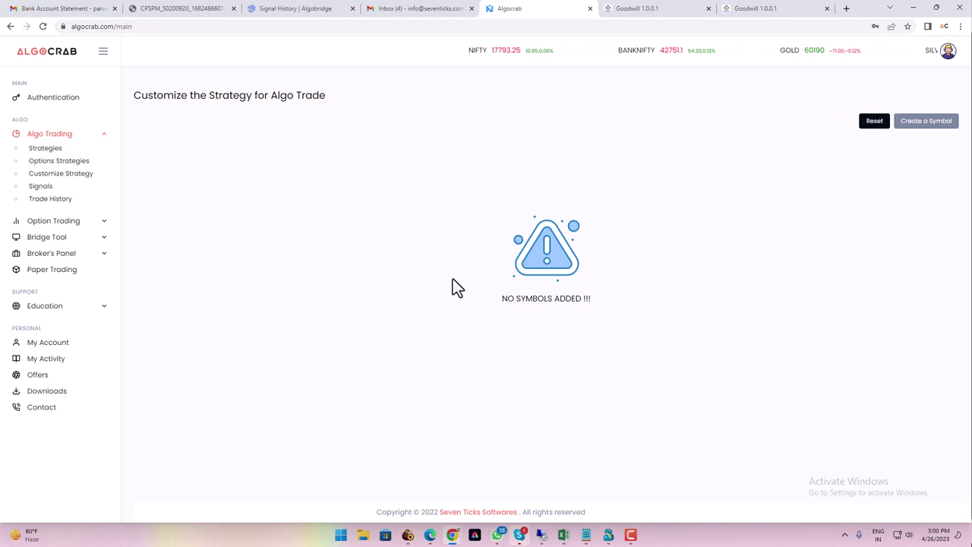
{"action": "left_click", "coordinate": [59, 243]}
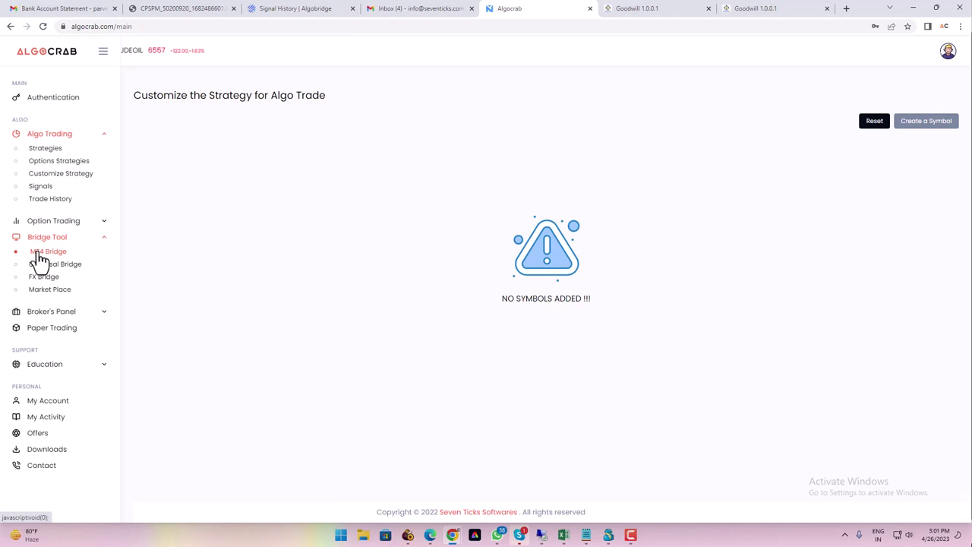
Open the MT4 Bridge symbols page and compare card #2's NIFTY futures symbol with the MetaTrader chart.
{"action": "left_click", "coordinate": [40, 254]}
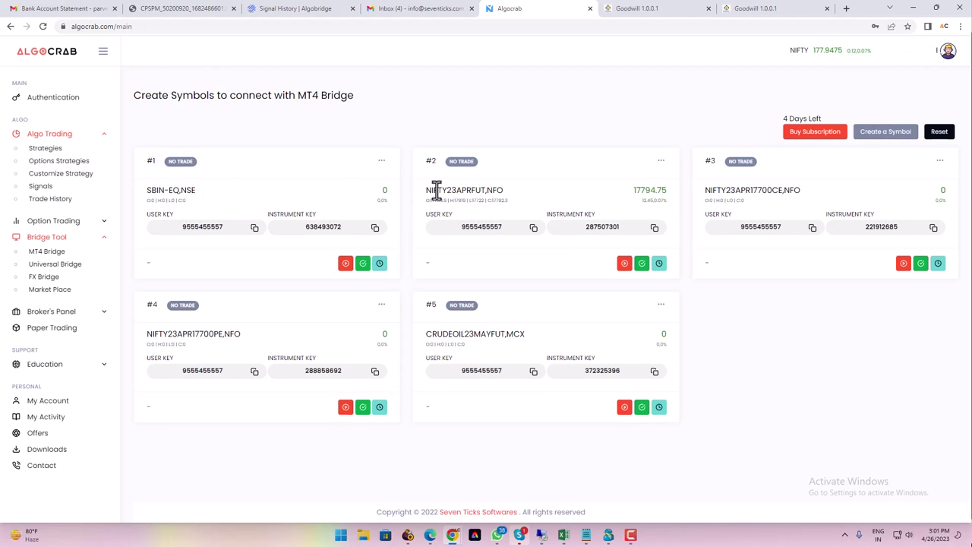
{"action": "left_click_drag", "start_coordinate": [429, 191], "coordinate": [470, 192]}
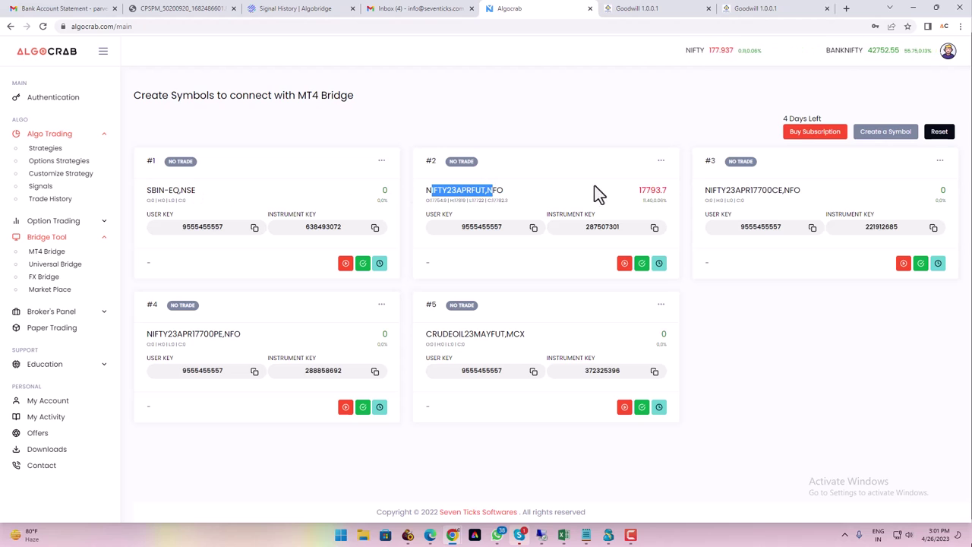
{"action": "key", "text": "alt+Tab"}
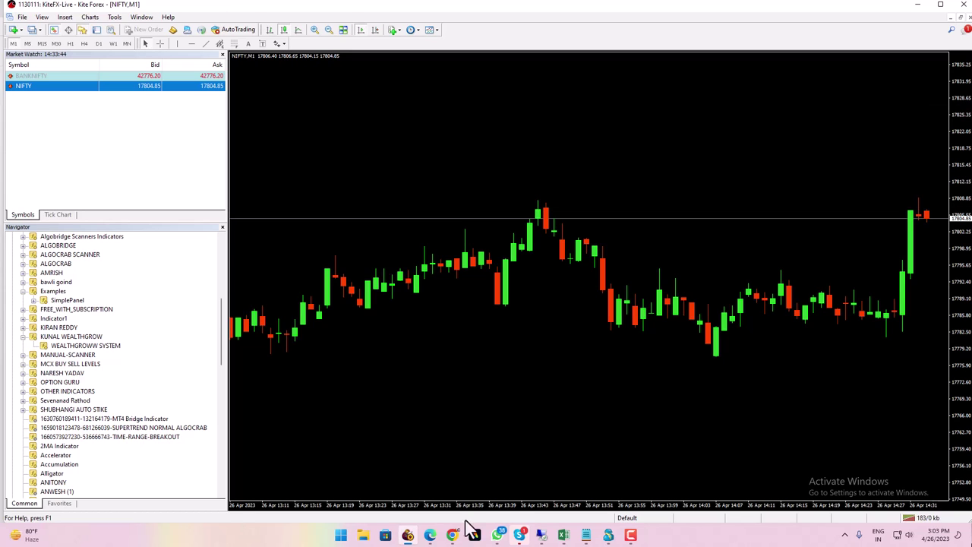
{"action": "mouse_move", "coordinate": [456, 537]}
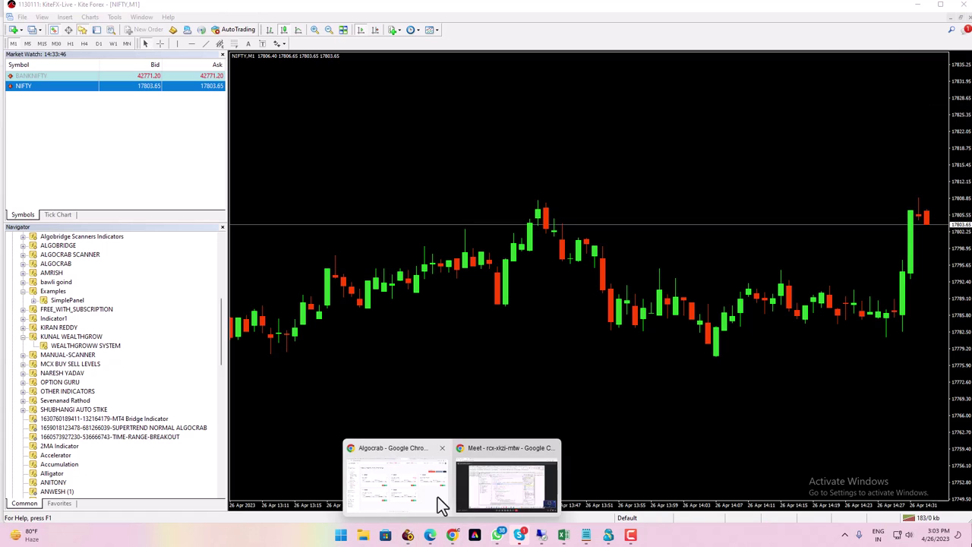
{"action": "left_click", "coordinate": [437, 497]}
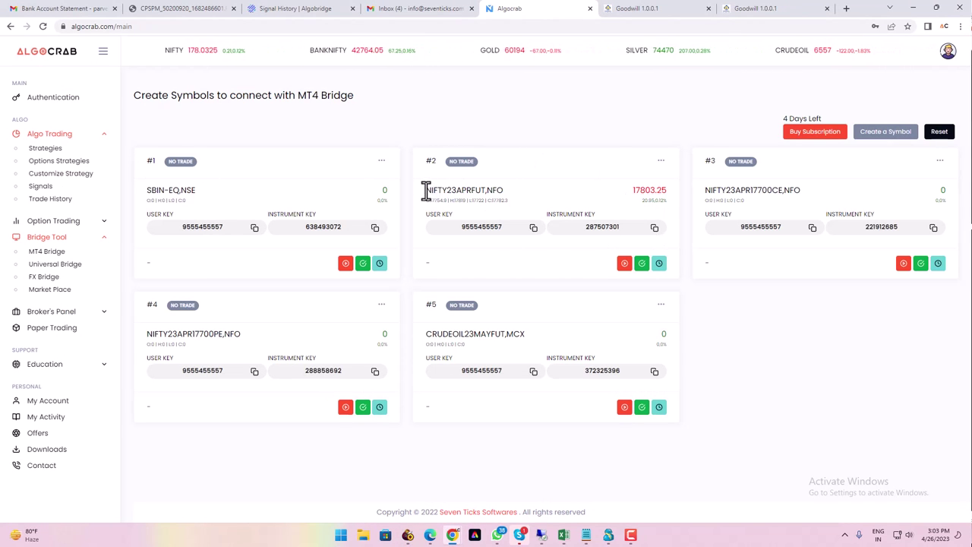
Start the NIFTY23APRFUT,NFO instrument on card #2, then open and dismiss the Create a Symbol form.
{"action": "left_click_drag", "start_coordinate": [426, 190], "coordinate": [480, 192]}
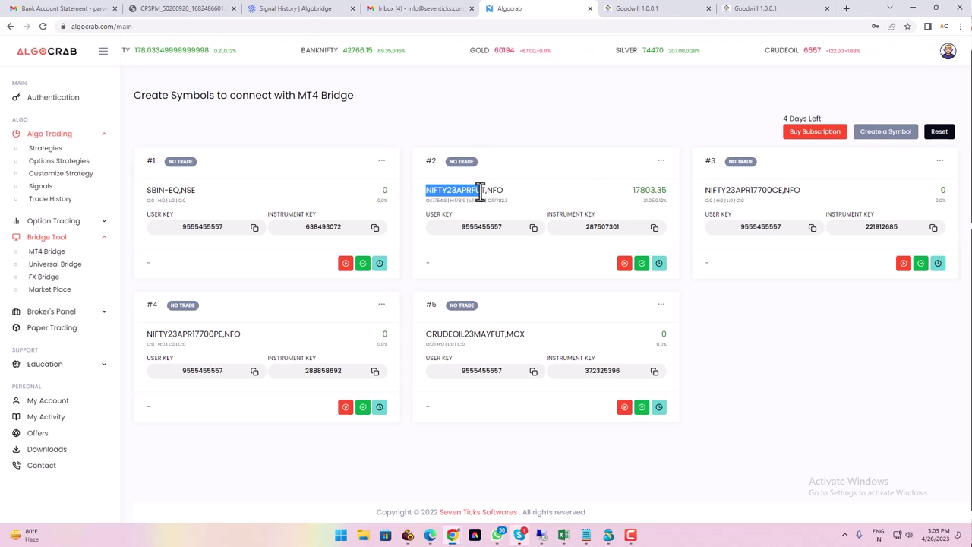
{"action": "left_click", "coordinate": [624, 264]}
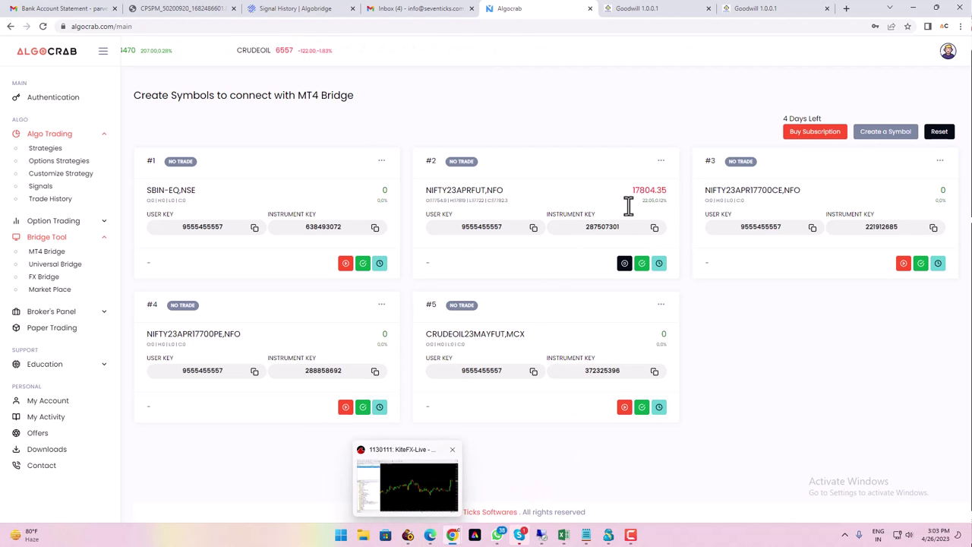
{"action": "left_click", "coordinate": [885, 134]}
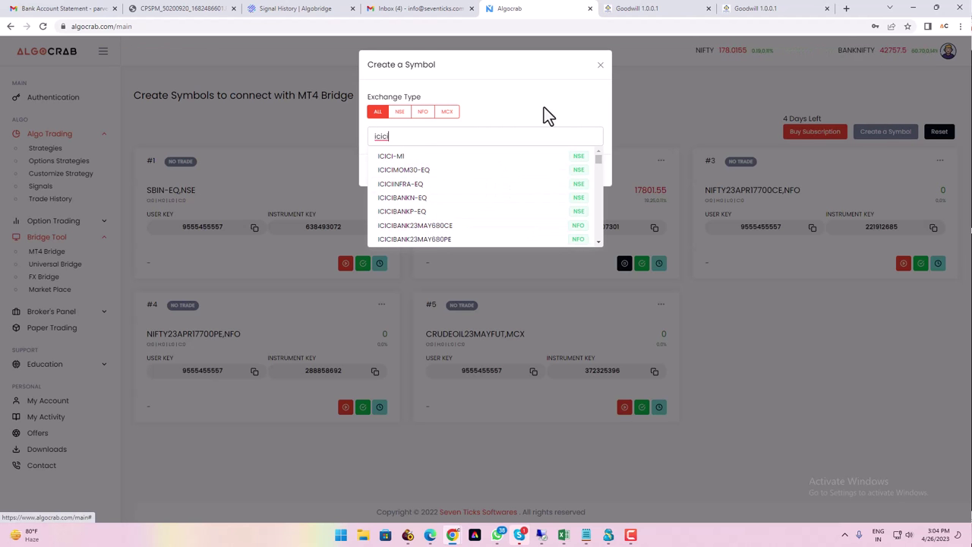
{"action": "left_click", "coordinate": [600, 67]}
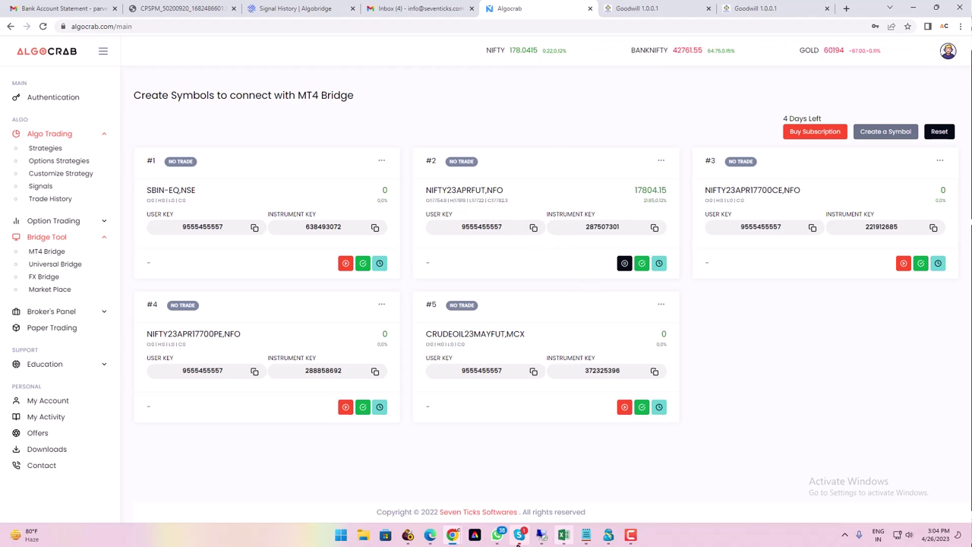
Open the SUPERTREND NORMAL ALGOCRAB inputs and enter the account email, password and ST PERIOD 1.
{"action": "left_click", "coordinate": [409, 535]}
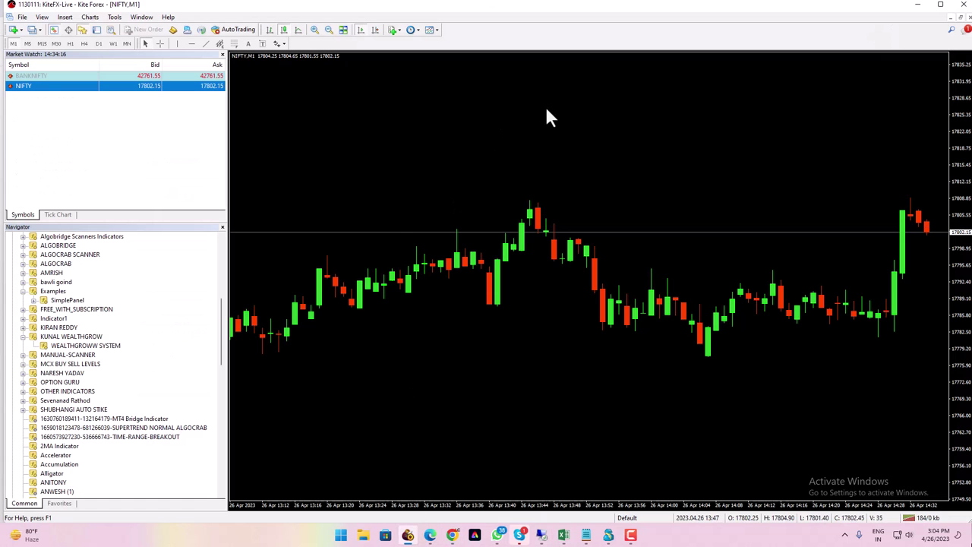
{"action": "double_click", "coordinate": [87, 427]}
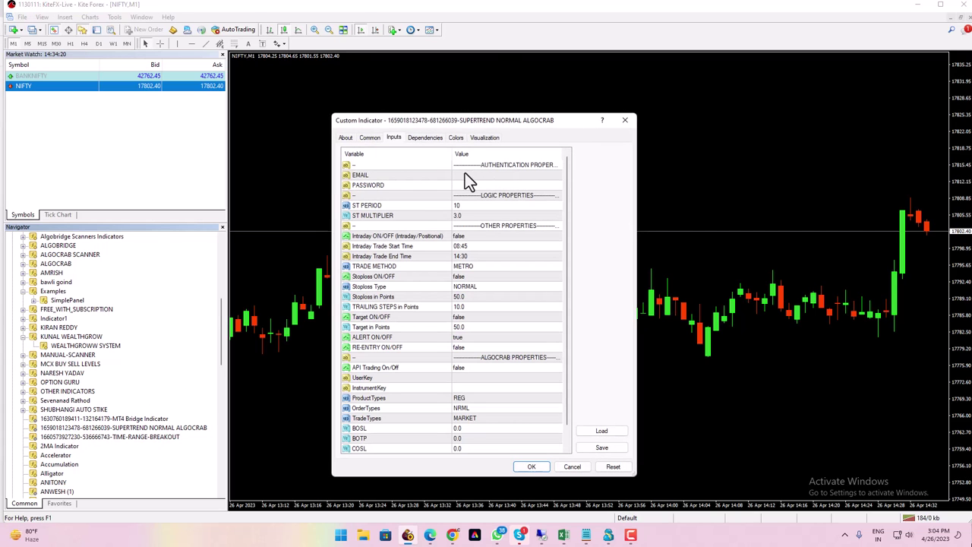
{"action": "double_click", "coordinate": [465, 173]}
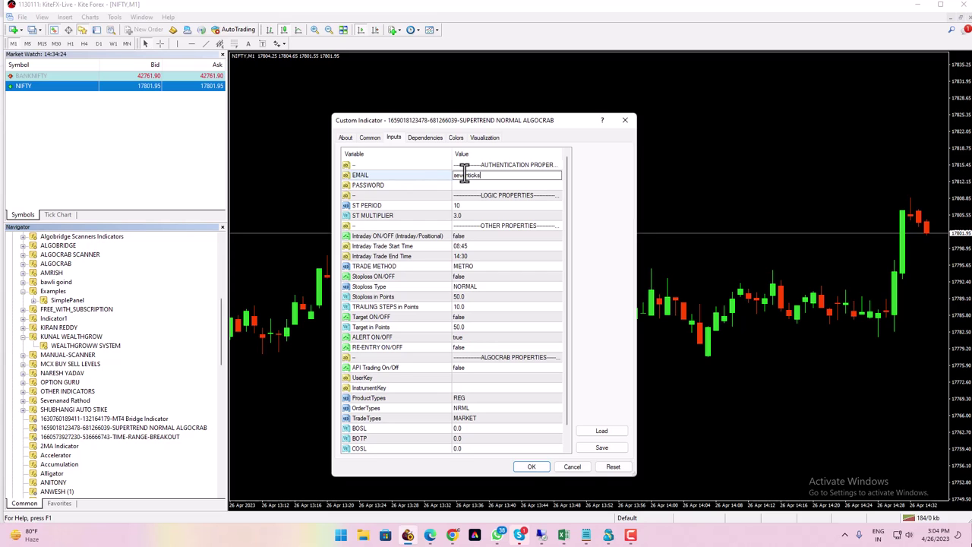
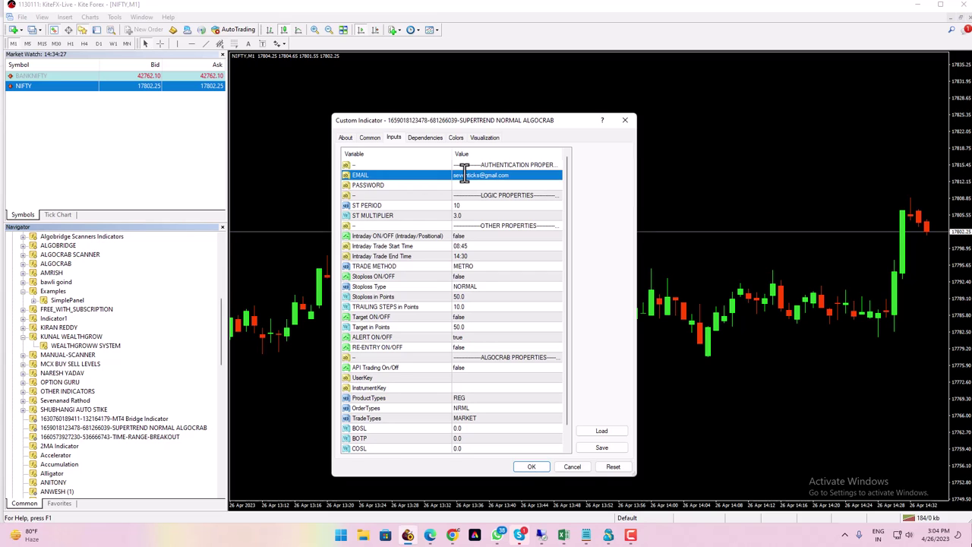
{"action": "left_click", "coordinate": [509, 185]}
{"action": "double_click", "coordinate": [489, 209]}
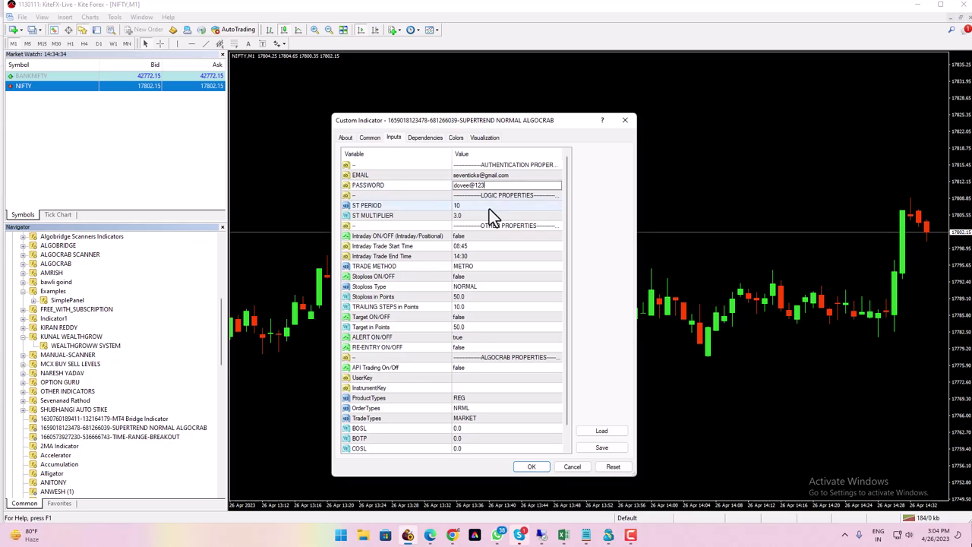
{"action": "type", "text": "1"}
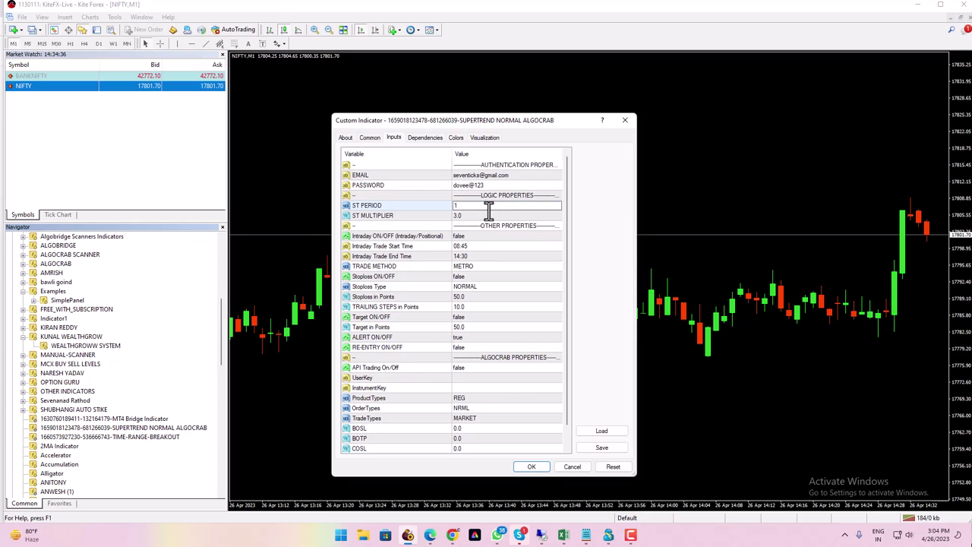
Trim the ST MULTIPLIER value and set API Trading On/Off to true.
{"action": "double_click", "coordinate": [483, 215]}
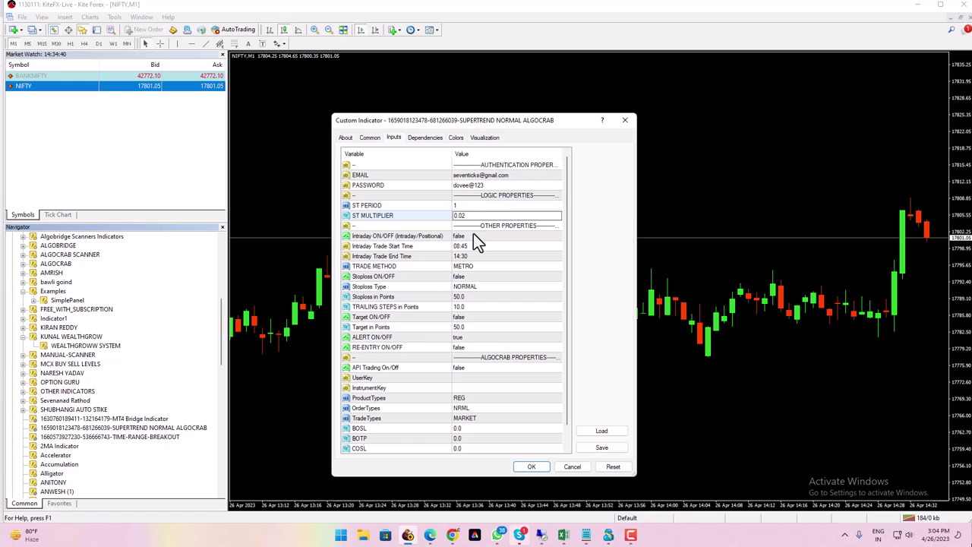
{"action": "key", "text": "BackSpace"}
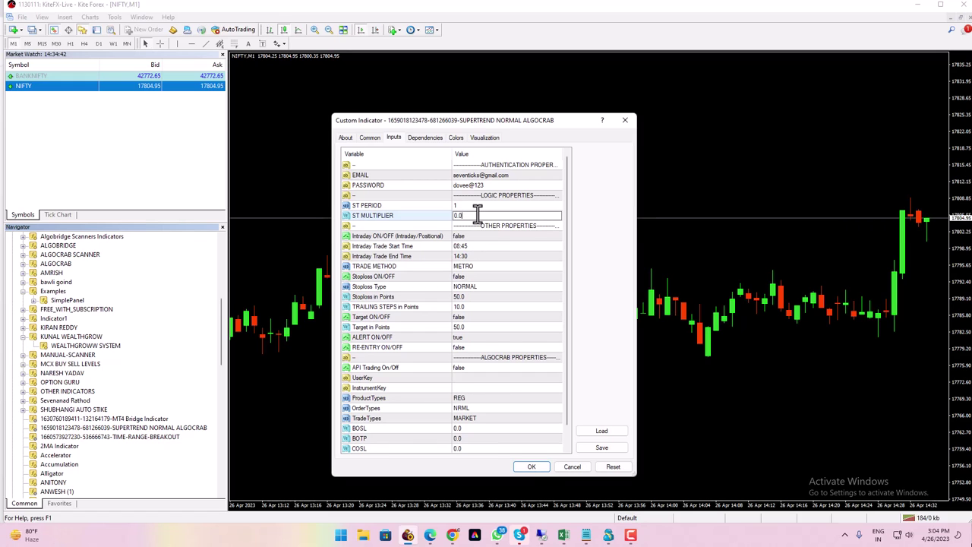
{"action": "key", "text": "BackSpace"}
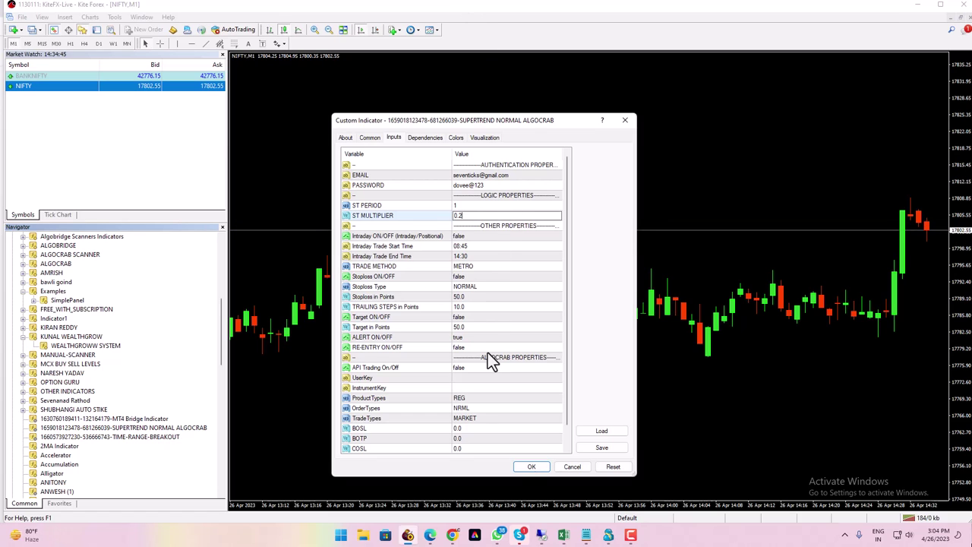
{"action": "left_click", "coordinate": [470, 369]}
{"action": "left_click", "coordinate": [470, 369]}
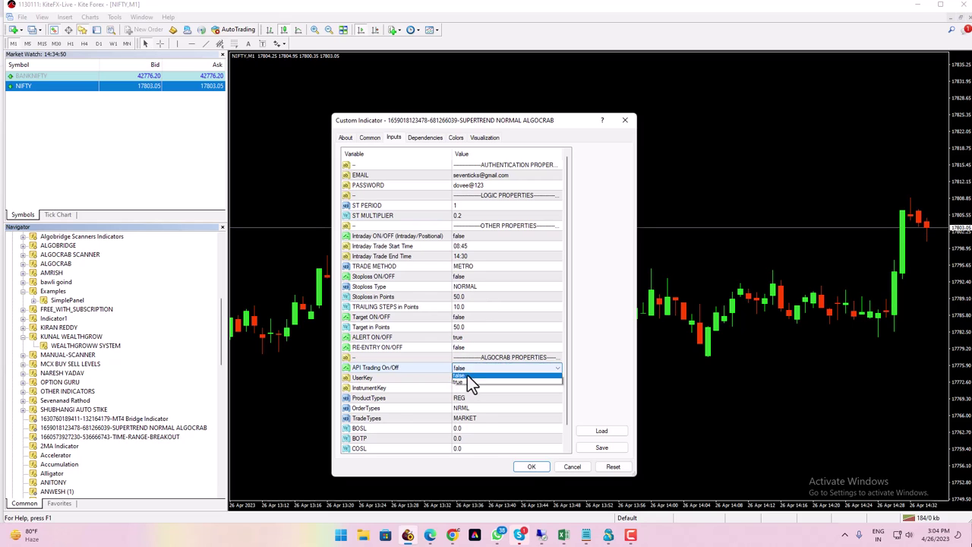
{"action": "left_click", "coordinate": [464, 385]}
{"action": "left_click", "coordinate": [464, 376]}
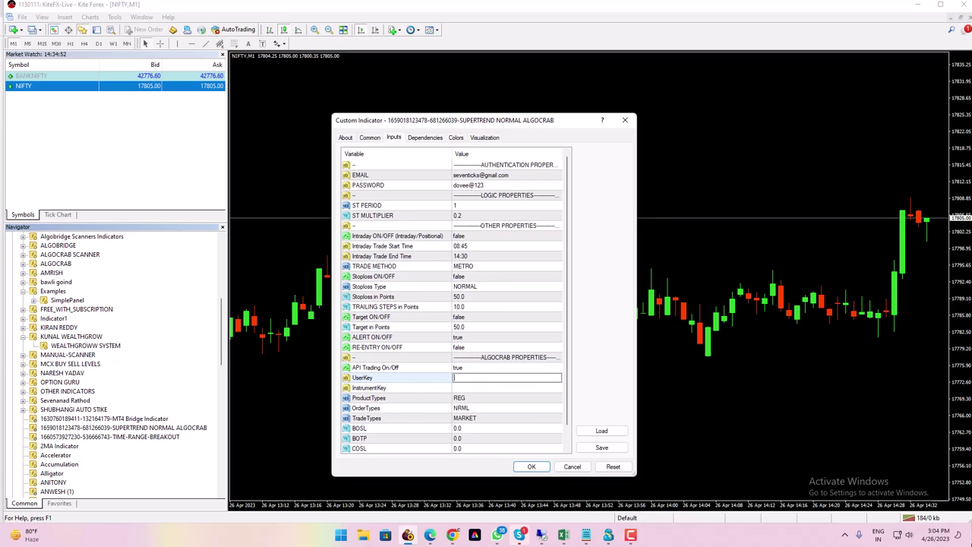
Copy card #2's User Key from AlgoCrab into the indicator's UserKey input.
{"action": "mouse_move", "coordinate": [454, 536]}
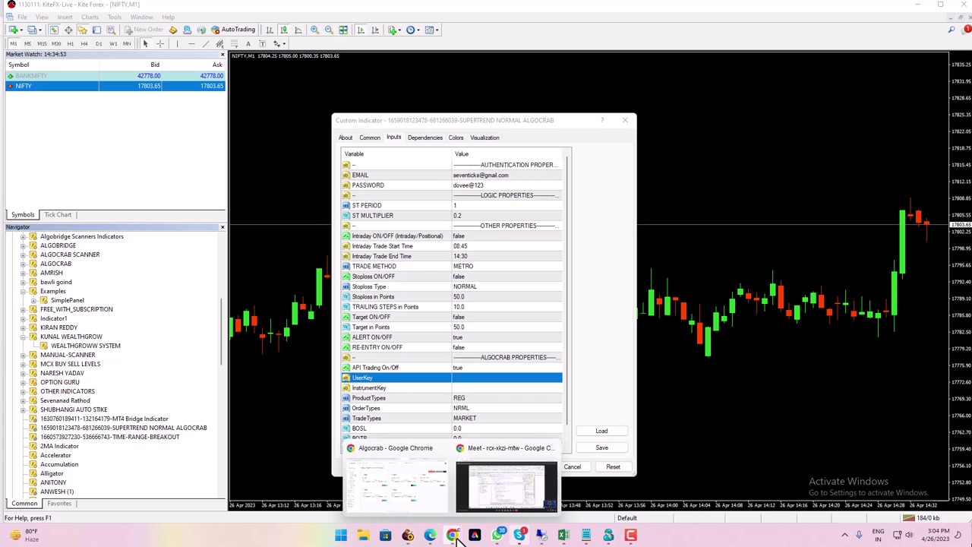
{"action": "left_click", "coordinate": [419, 502]}
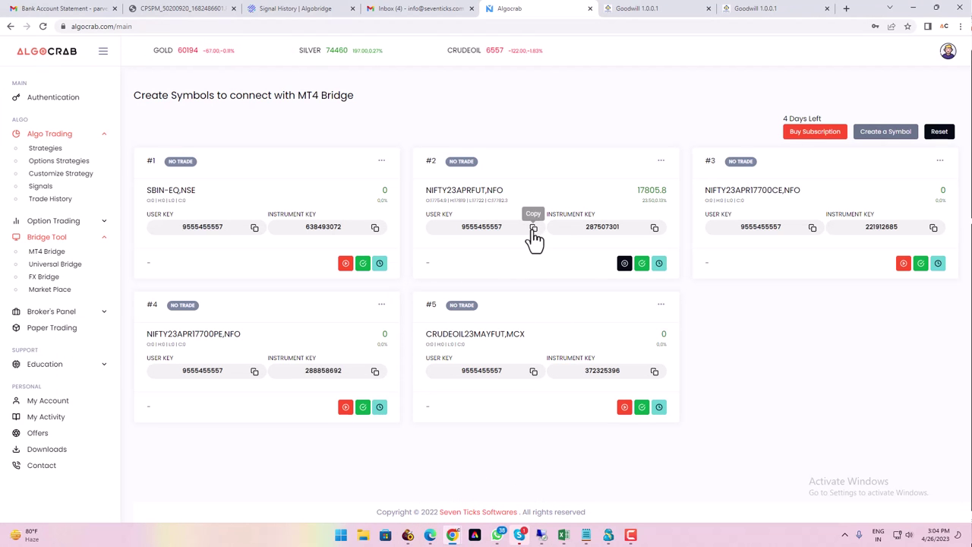
{"action": "left_click", "coordinate": [533, 227]}
{"action": "left_click", "coordinate": [408, 536]}
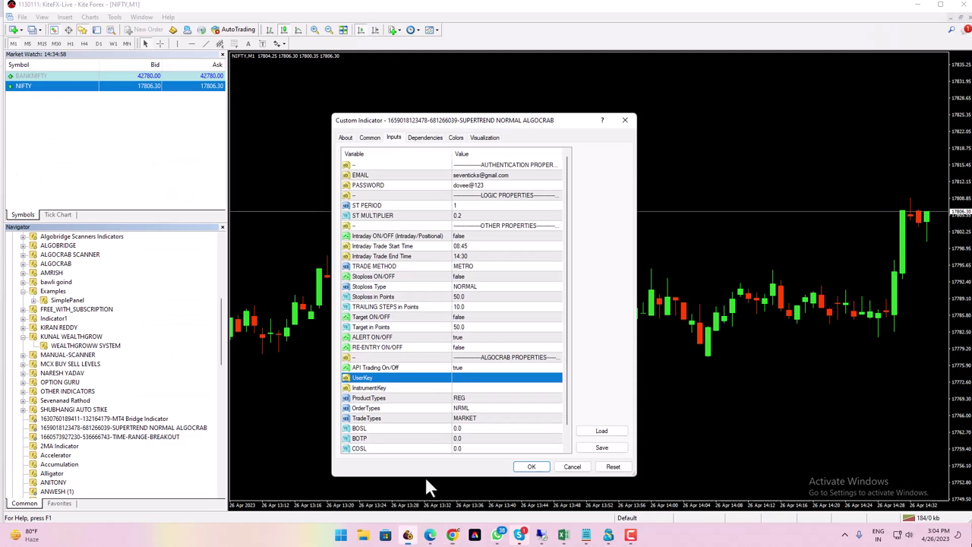
{"action": "left_click", "coordinate": [486, 377]}
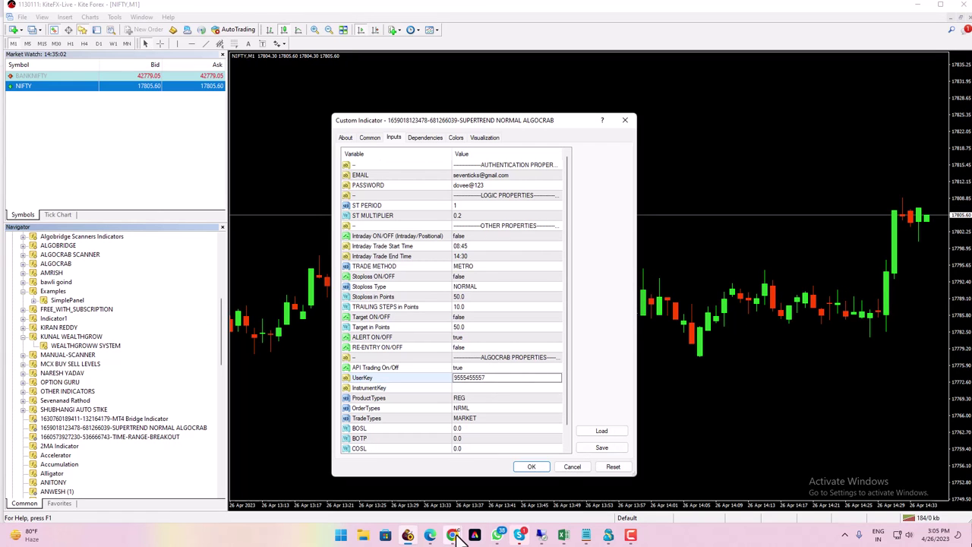
Copy card #2's Instrument Key from AlgoCrab and paste it into InstrumentKey.
{"action": "mouse_move", "coordinate": [454, 535]}
{"action": "left_click", "coordinate": [419, 491]}
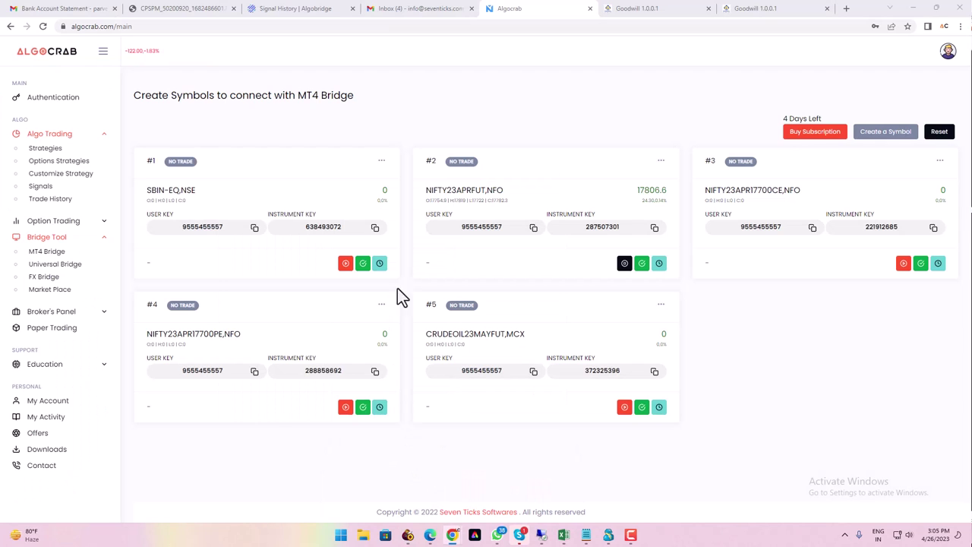
{"action": "left_click", "coordinate": [655, 227]}
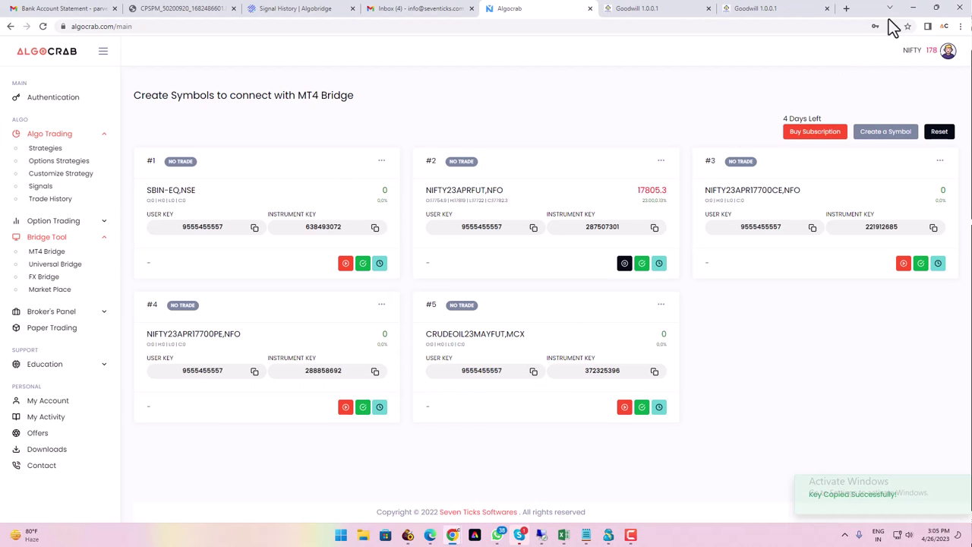
{"action": "left_click", "coordinate": [914, 8]}
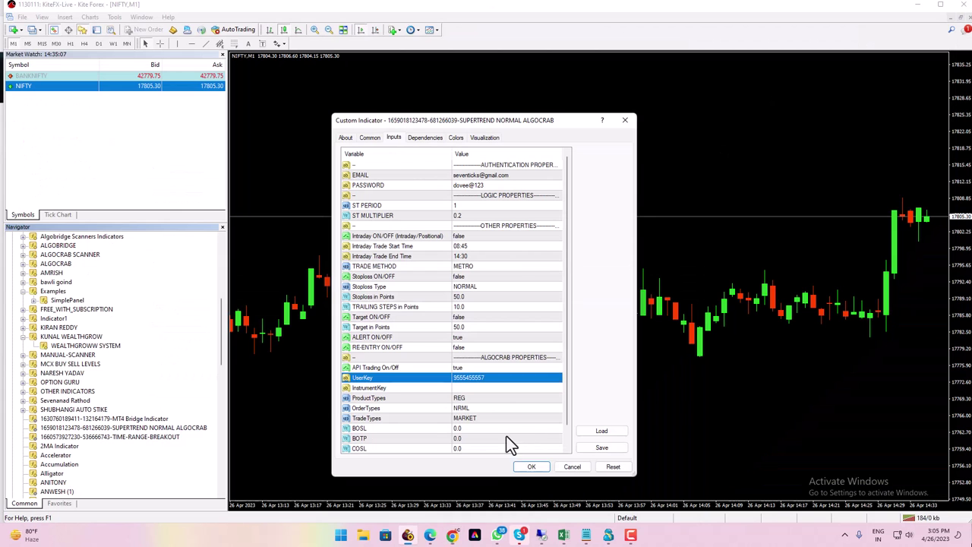
{"action": "double_click", "coordinate": [484, 389]}
{"action": "key", "text": "ctrl+v"}
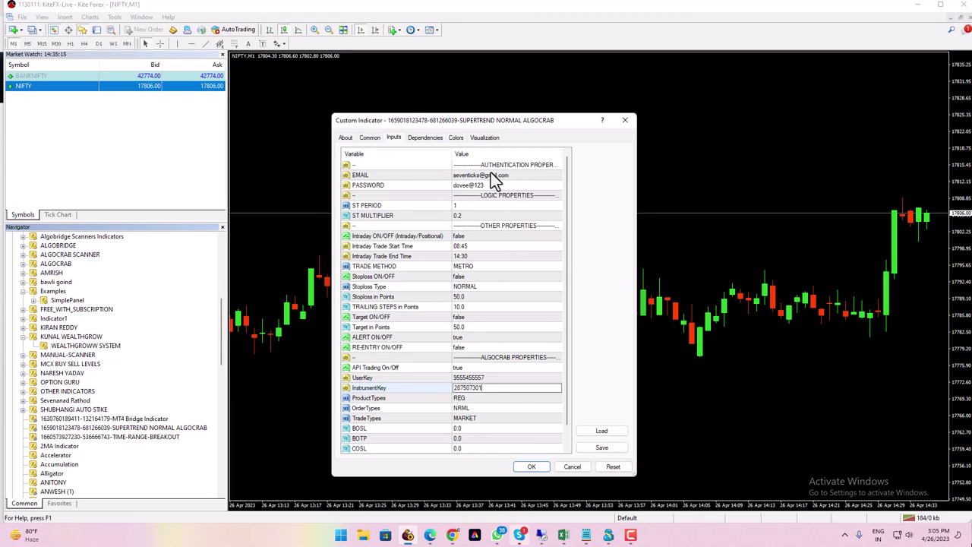
Review the inputs, change OrderTypes from NRML to MIS, apply, and dismiss the NIFTY buy alert.
{"action": "left_click", "coordinate": [468, 206]}
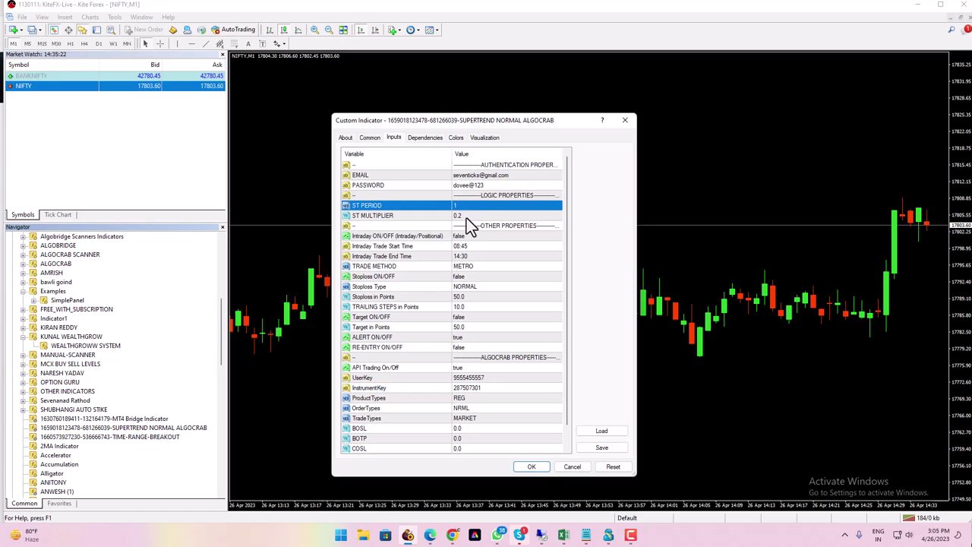
{"action": "left_click", "coordinate": [465, 216]}
{"action": "left_click", "coordinate": [358, 371]}
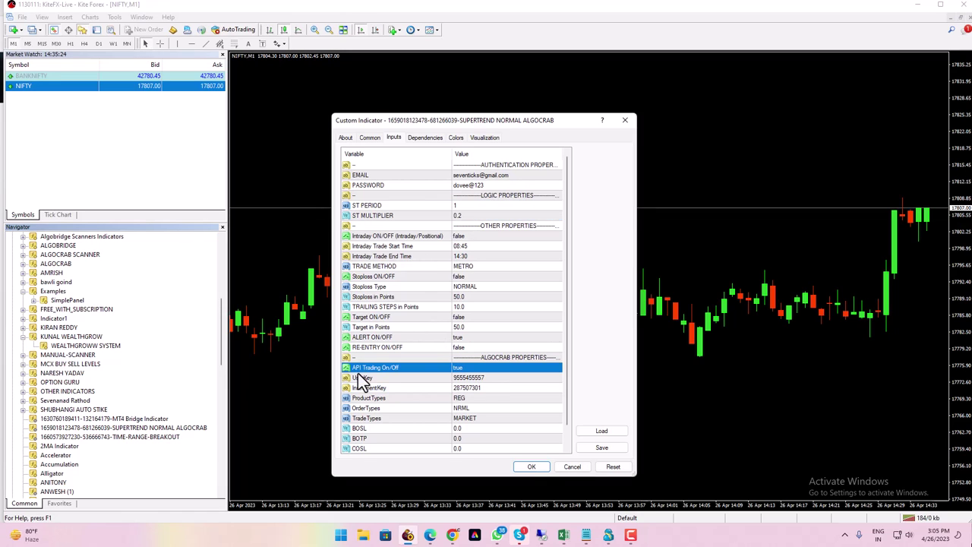
{"action": "left_click", "coordinate": [487, 377]}
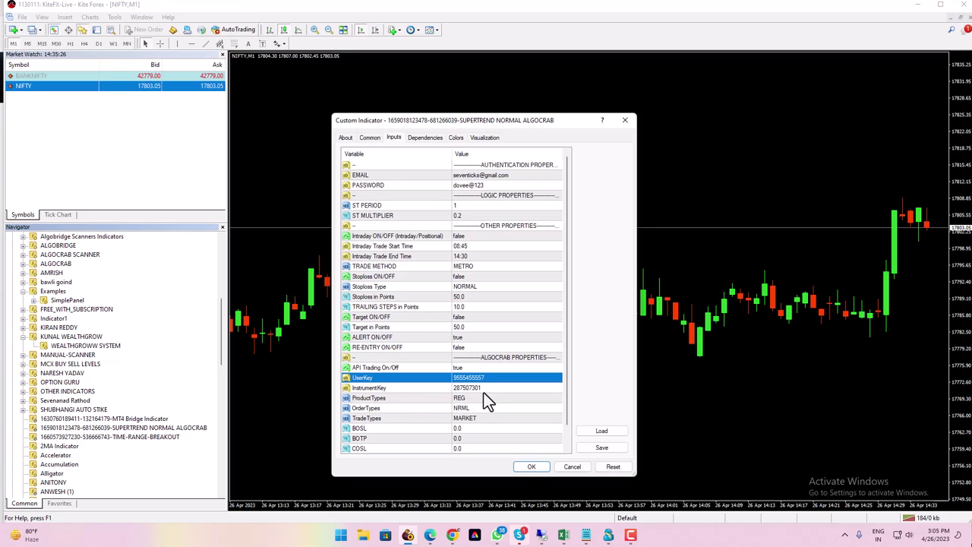
{"action": "left_click", "coordinate": [483, 389]}
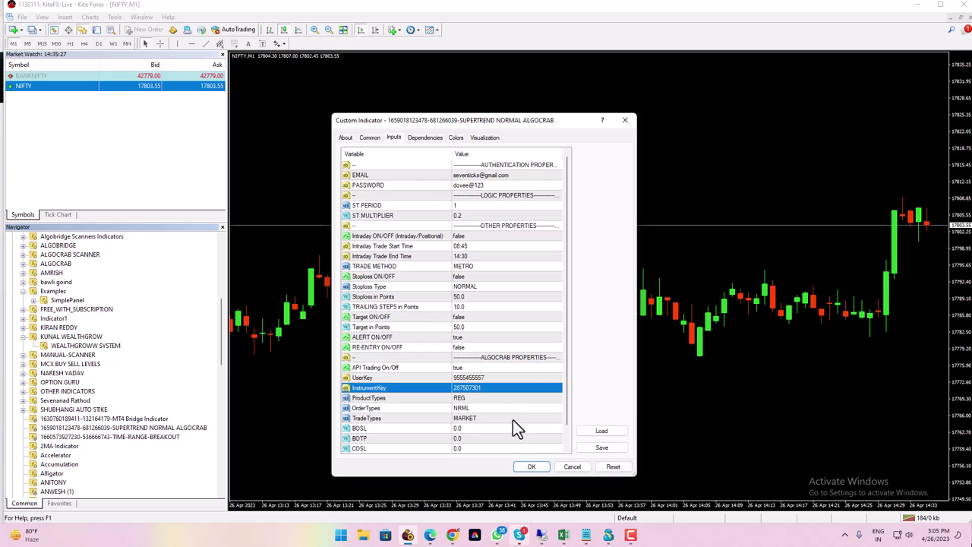
{"action": "left_click", "coordinate": [470, 408]}
{"action": "left_click", "coordinate": [471, 409]}
{"action": "left_click", "coordinate": [471, 409]}
{"action": "left_click", "coordinate": [469, 427]}
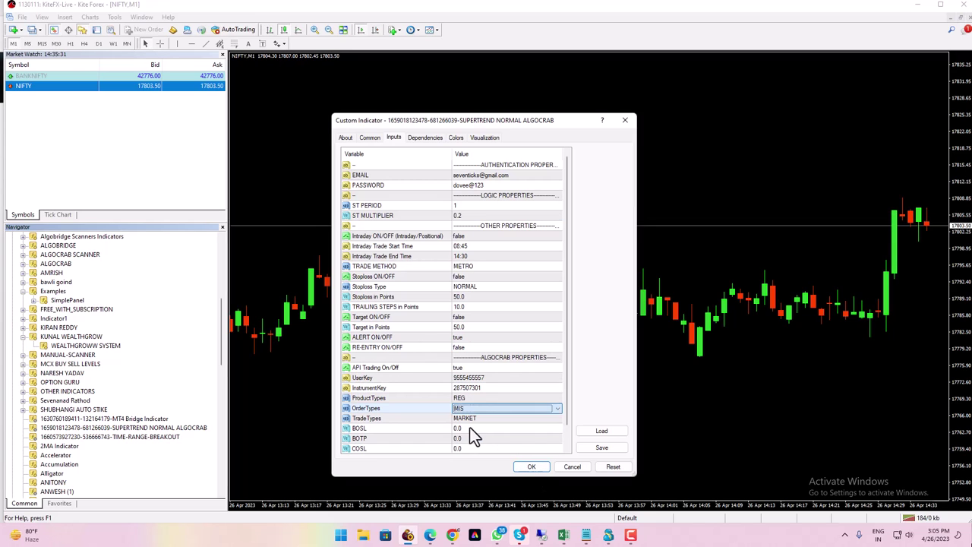
{"action": "left_click", "coordinate": [524, 466]}
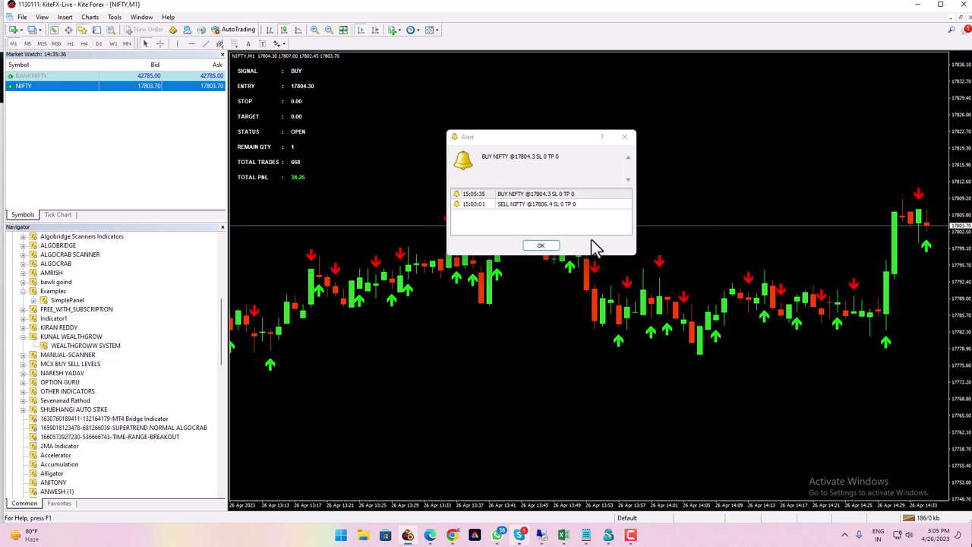
{"action": "left_click", "coordinate": [545, 246]}
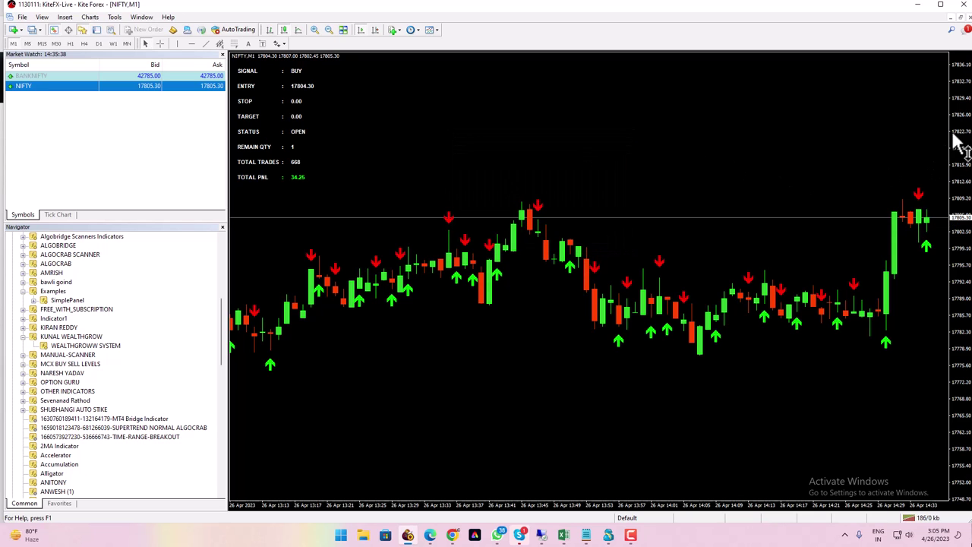
Open card #2's NIFTY23APRFUT trade history and check the latest trade's timestamp.
{"action": "mouse_move", "coordinate": [453, 535]}
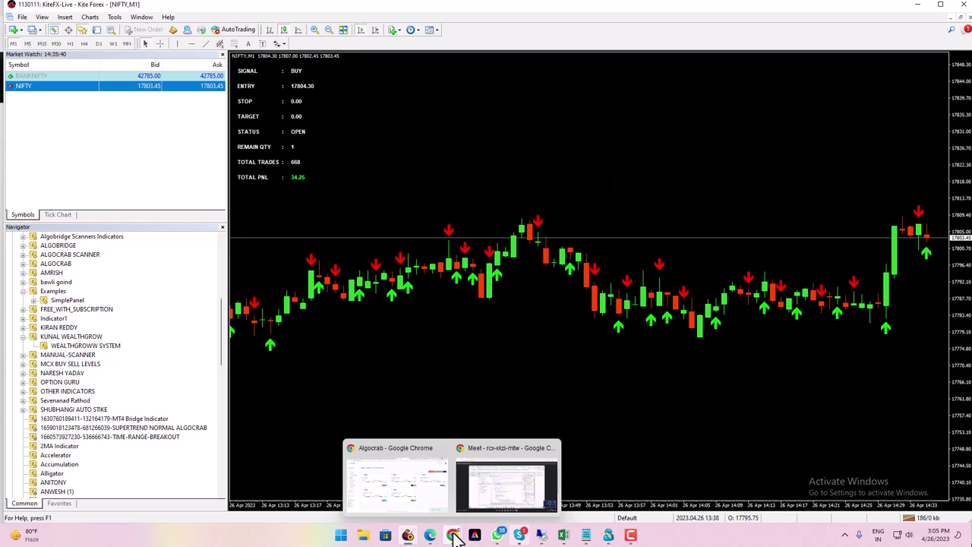
{"action": "left_click", "coordinate": [434, 493]}
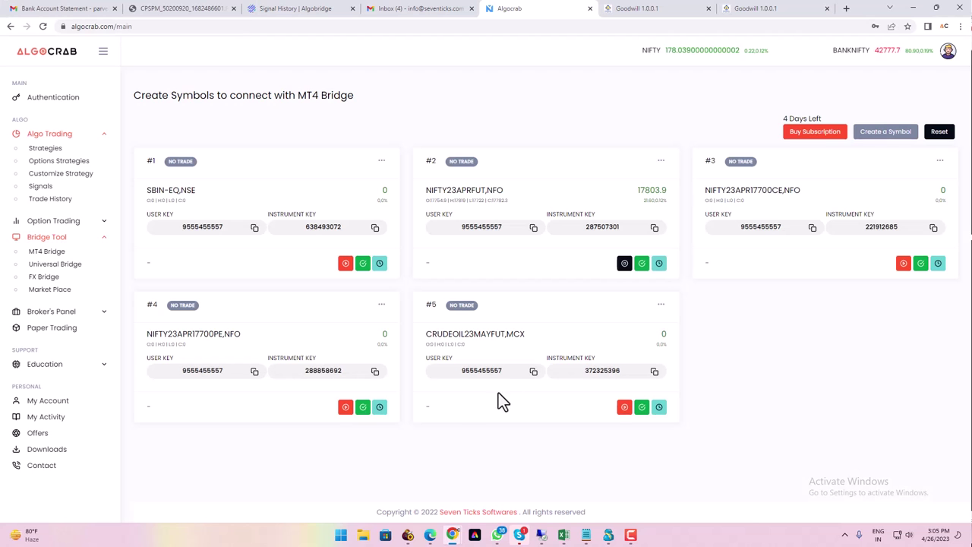
{"action": "left_click", "coordinate": [659, 263]}
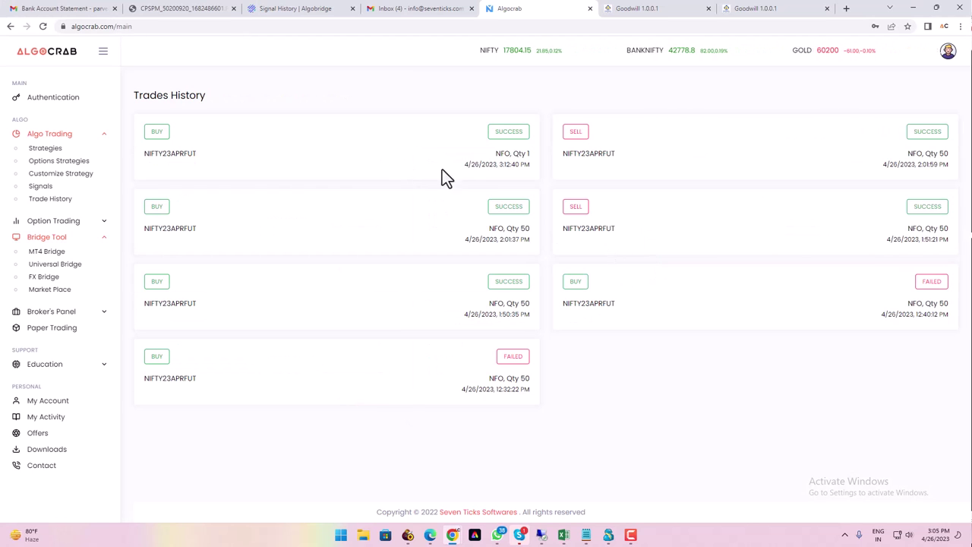
{"action": "left_click_drag", "start_coordinate": [462, 164], "coordinate": [530, 164]}
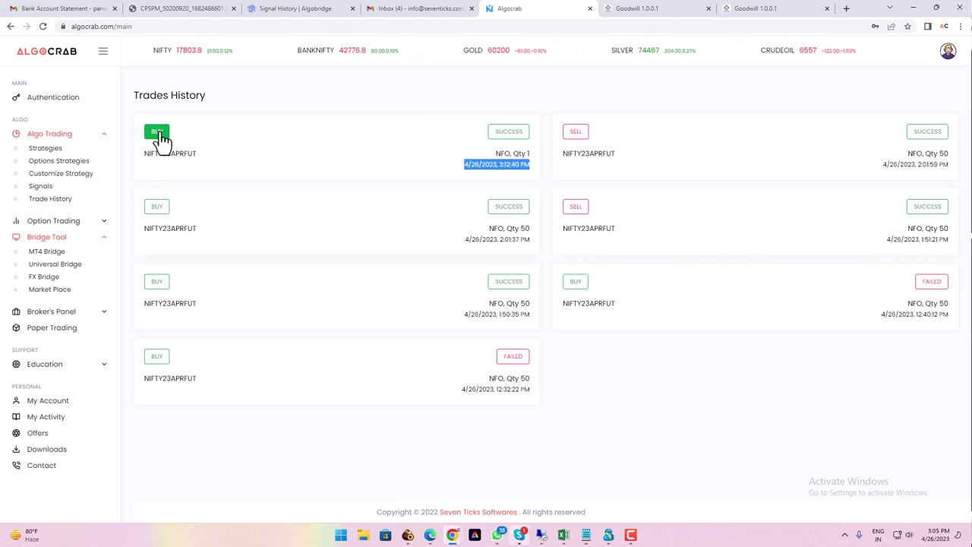
Inspect the rejected first order in Broker's Panel Order Book, then return to MT4 Bridge.
{"action": "left_click", "coordinate": [53, 310]}
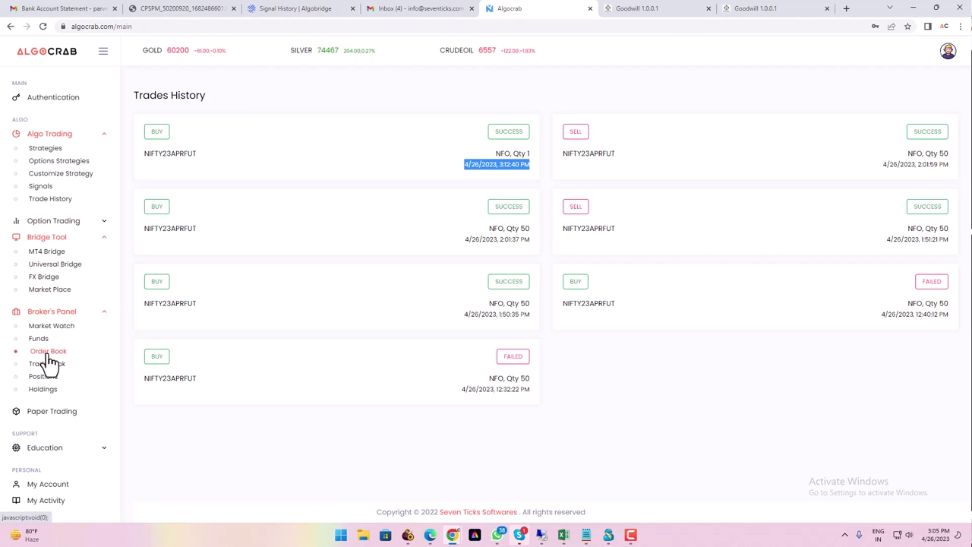
{"action": "left_click", "coordinate": [47, 352]}
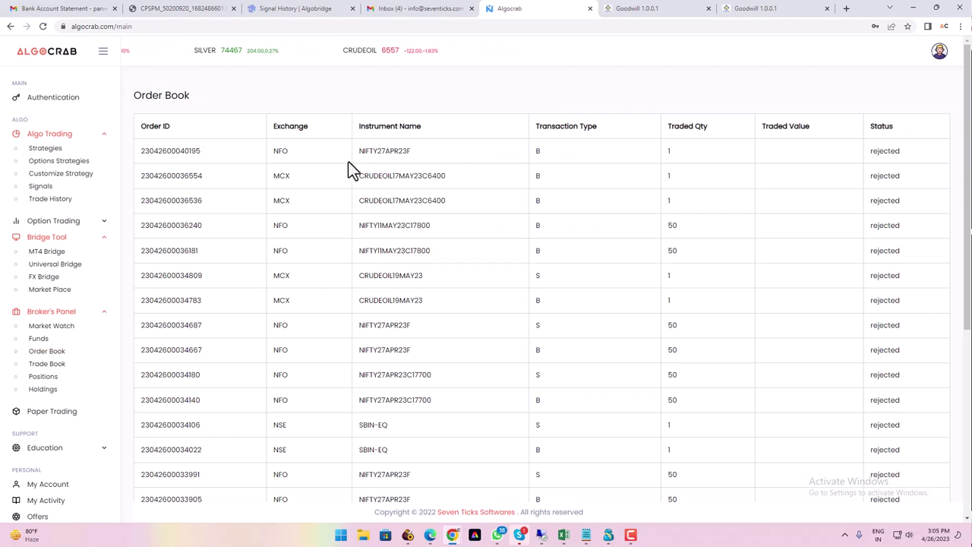
{"action": "left_click_drag", "start_coordinate": [144, 150], "coordinate": [377, 152]}
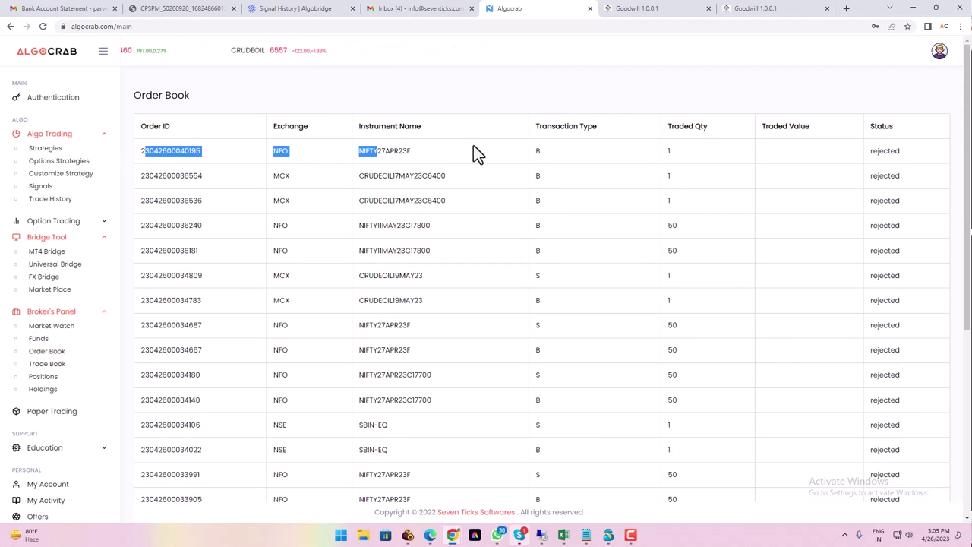
{"action": "left_click_drag", "start_coordinate": [473, 147], "coordinate": [649, 148]}
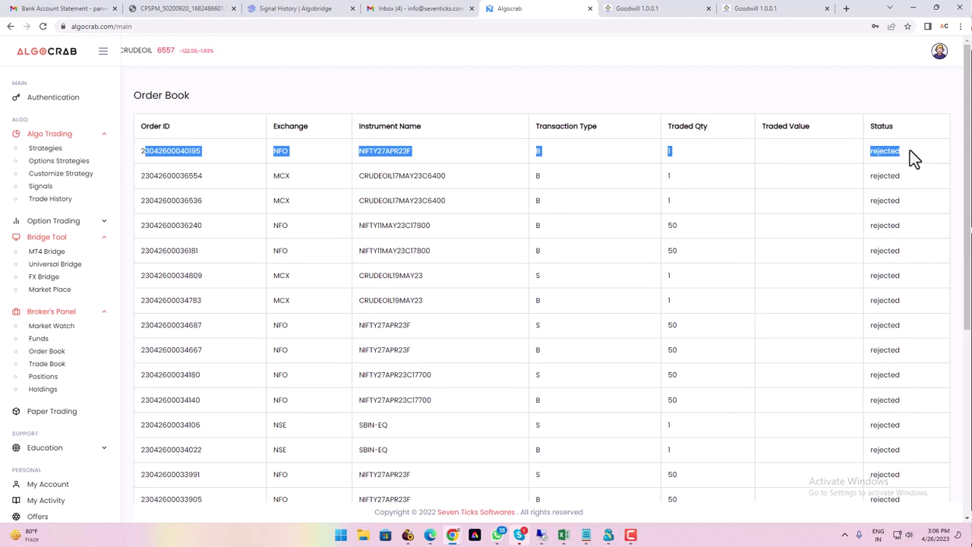
{"action": "double_click", "coordinate": [193, 150]}
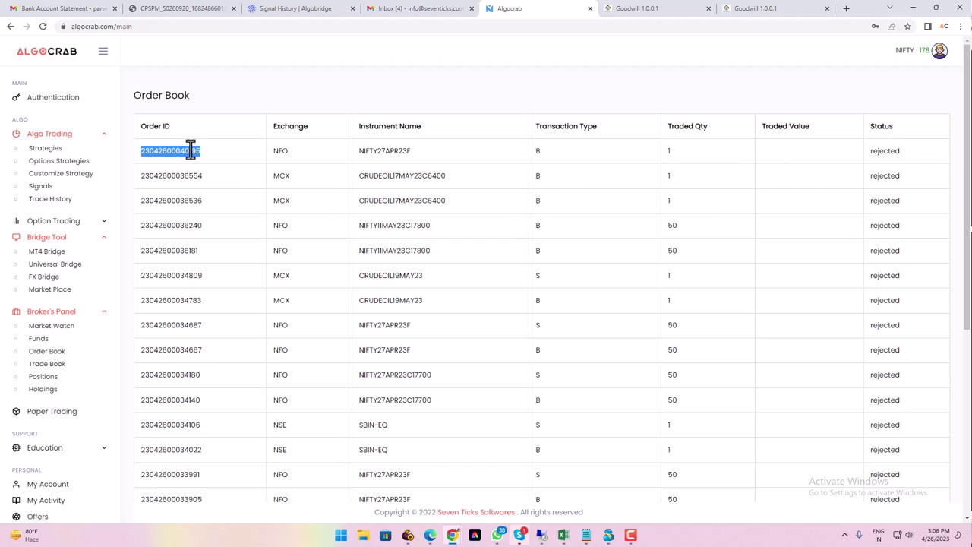
{"action": "left_click", "coordinate": [45, 289]}
{"action": "left_click", "coordinate": [48, 253]}
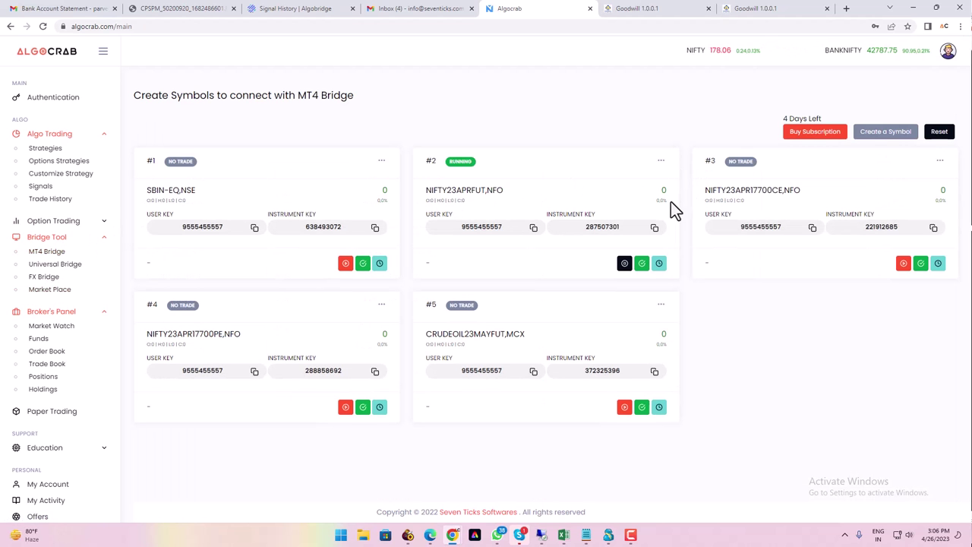
Open card #2's Trades History showing a successful BUY of Qty 1 at 3:12:40 PM, then glance at MetaTrader.
{"action": "left_click", "coordinate": [658, 263]}
{"action": "mouse_move", "coordinate": [510, 133]}
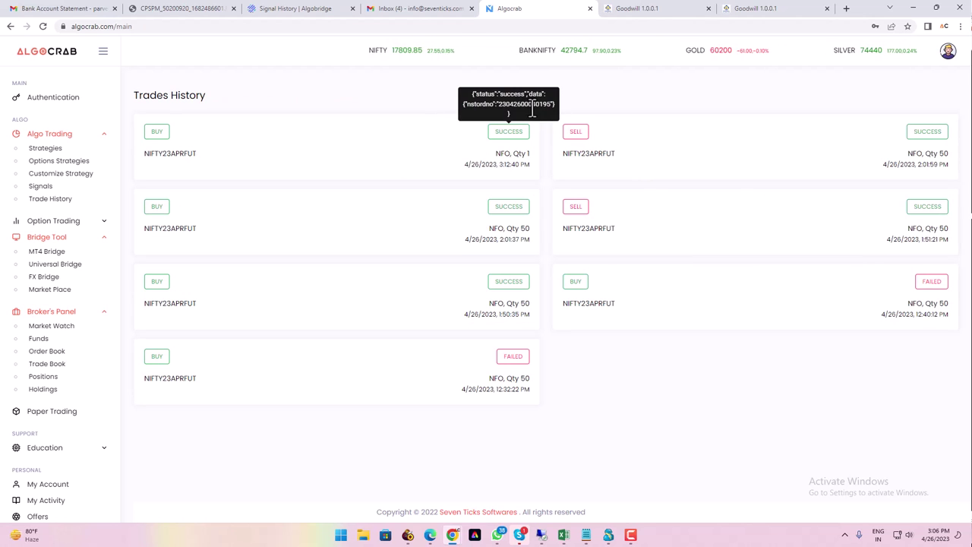
{"action": "key", "text": "ctrl+a"}
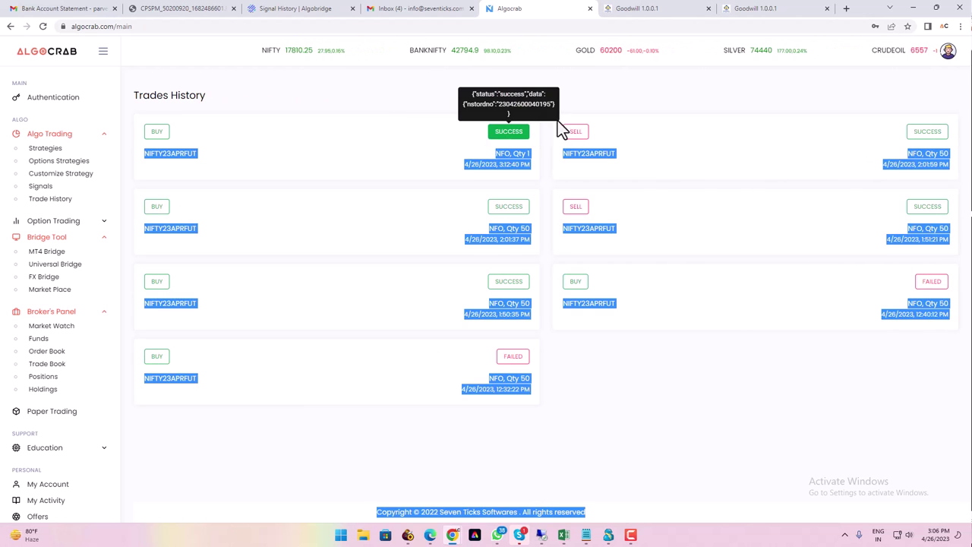
{"action": "left_click", "coordinate": [537, 114]}
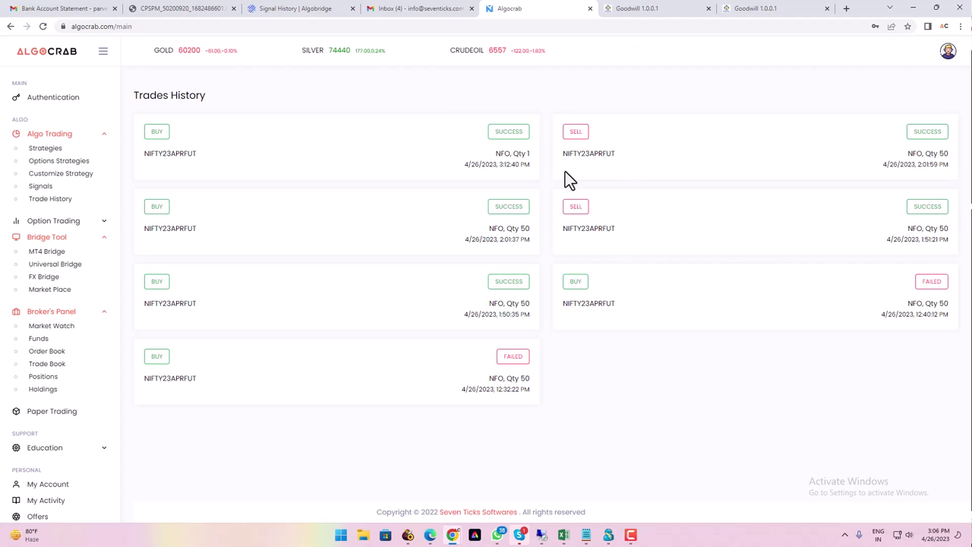
{"action": "key", "text": "alt+Tab"}
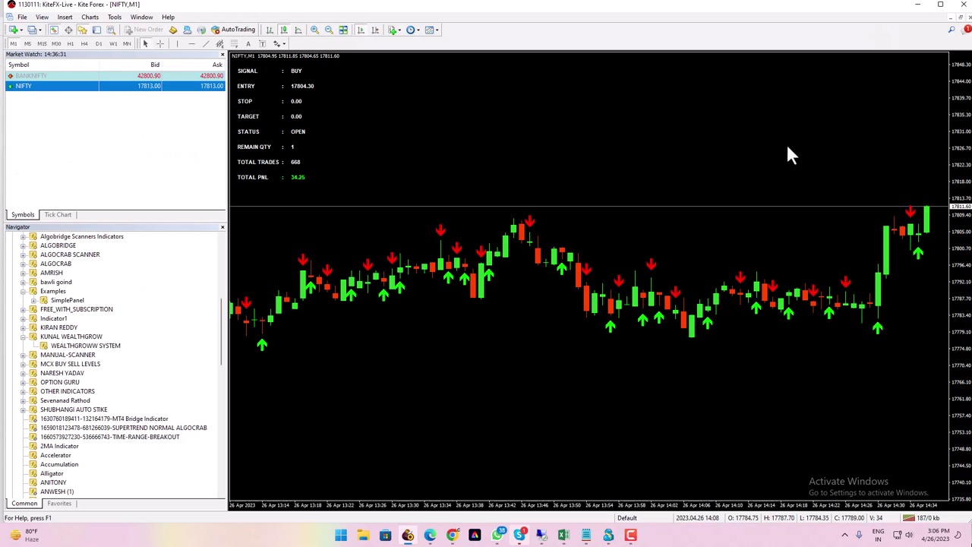
{"action": "left_click", "coordinate": [916, 13]}
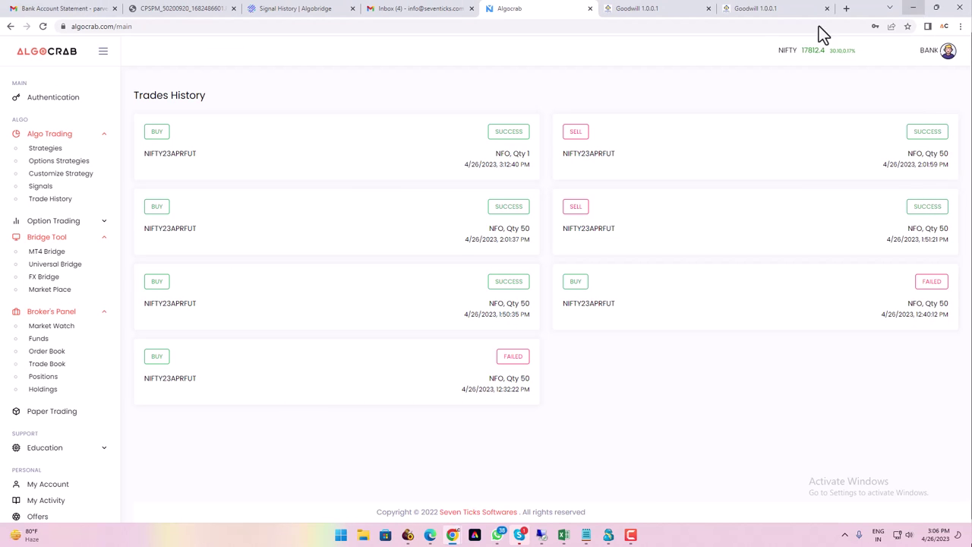
Create and save an INTRAMAX symbol for NIFTY23APRFUT on NFO with quantity 50 and MIS orders.
{"action": "left_click", "coordinate": [66, 181]}
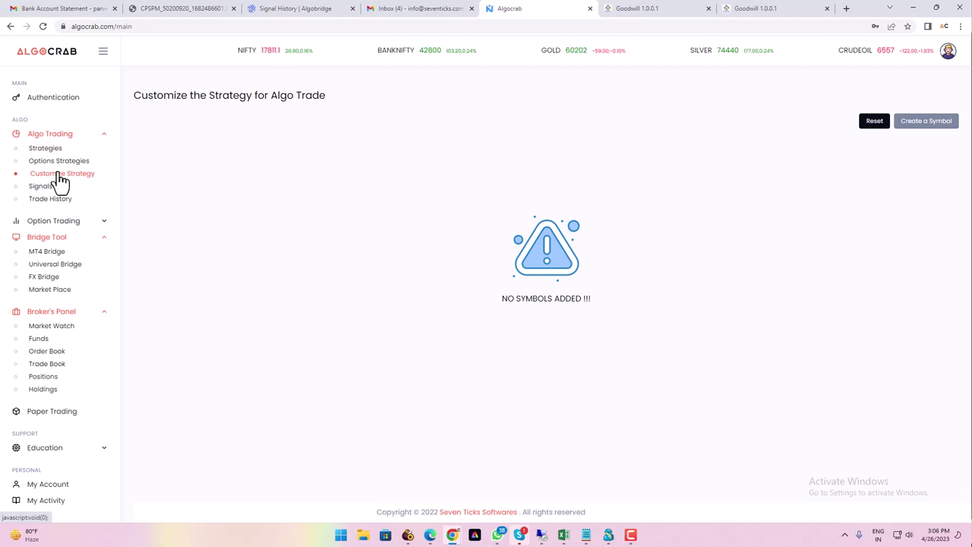
{"action": "left_click", "coordinate": [903, 124]}
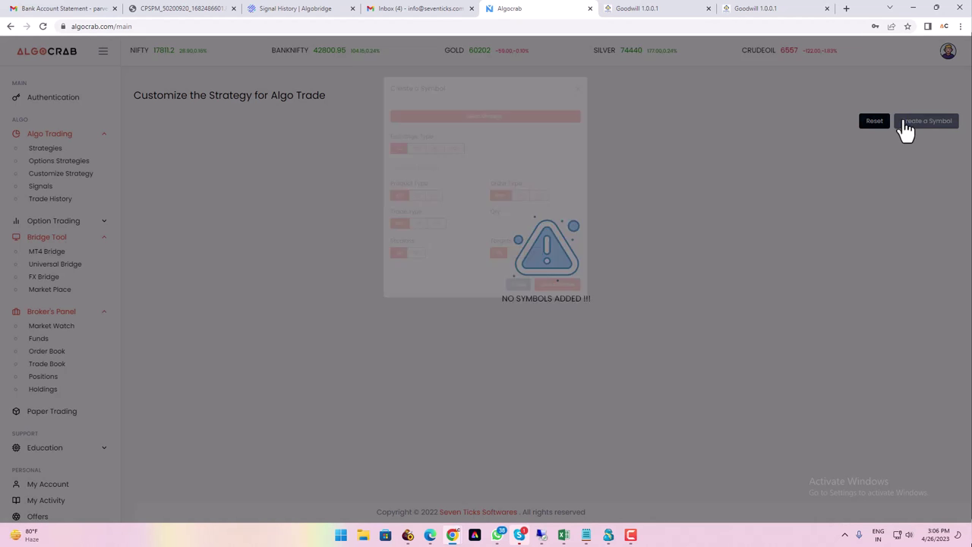
{"action": "left_click", "coordinate": [460, 101]}
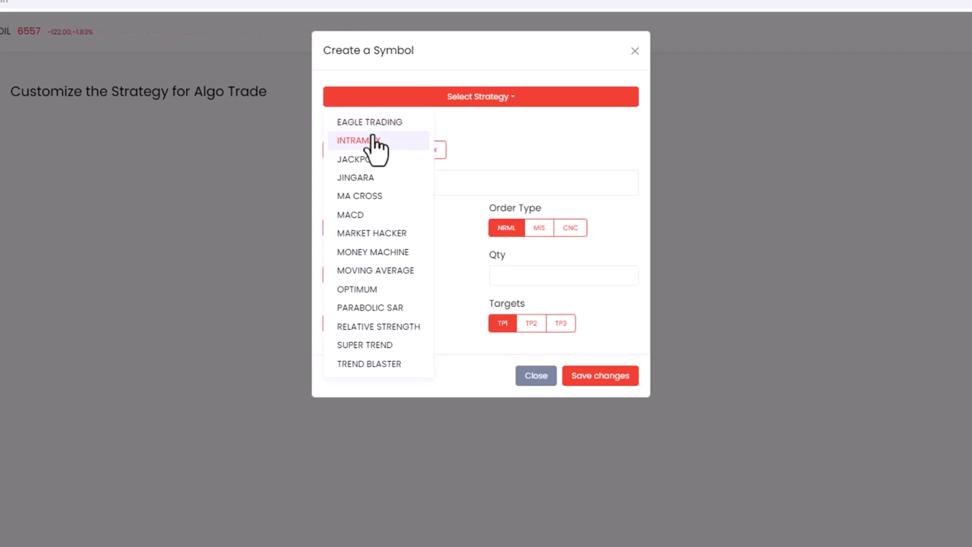
{"action": "left_click", "coordinate": [375, 142]}
{"action": "left_click", "coordinate": [355, 182]}
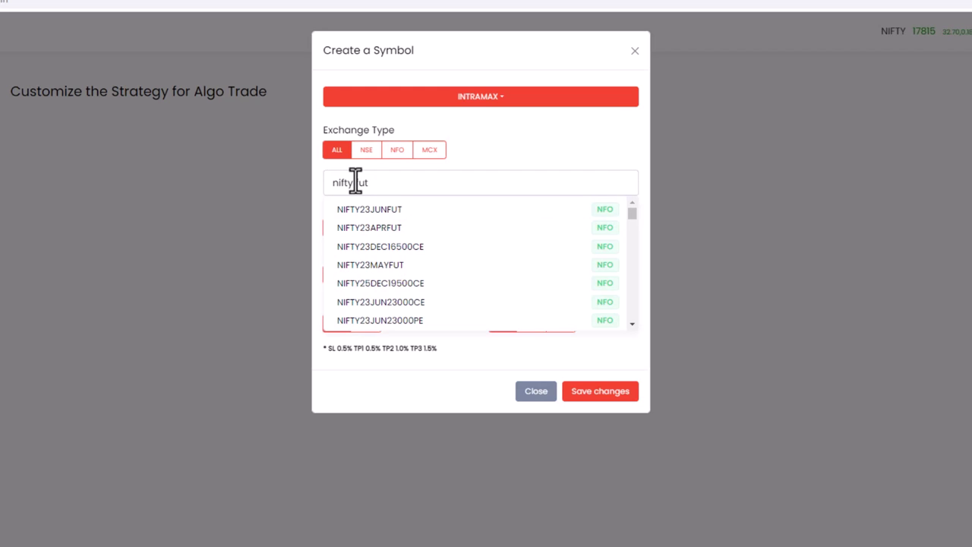
{"action": "left_click", "coordinate": [397, 228]}
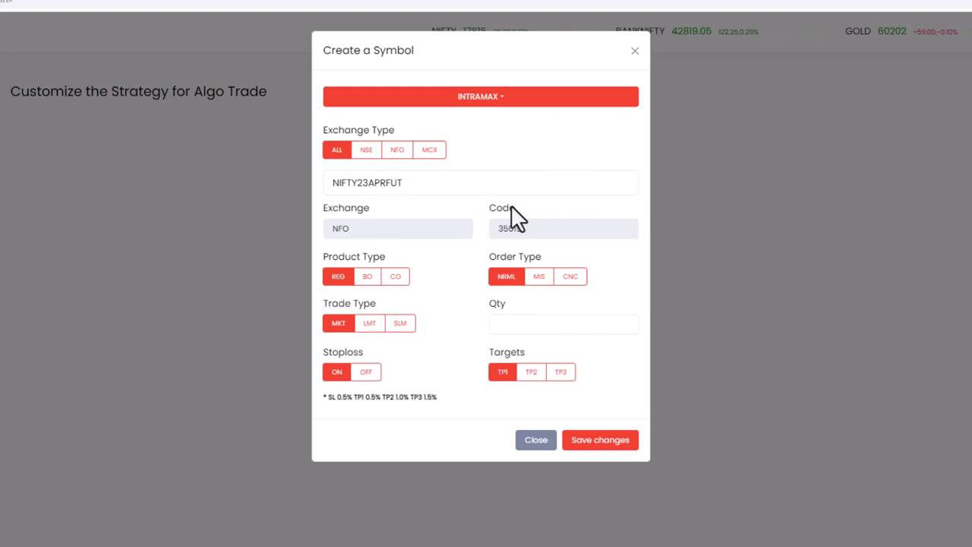
{"action": "left_click", "coordinate": [518, 326]}
{"action": "type", "text": "50"}
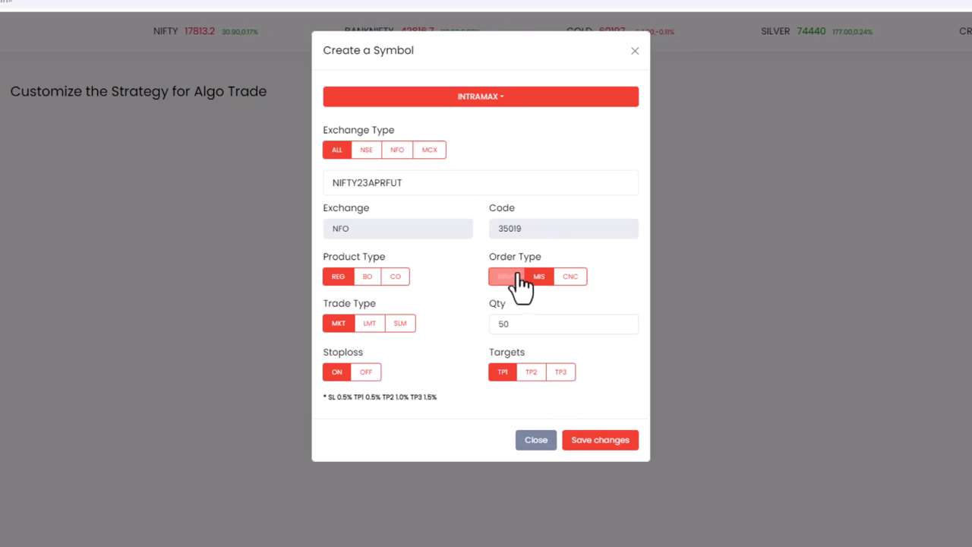
{"action": "left_click", "coordinate": [540, 280]}
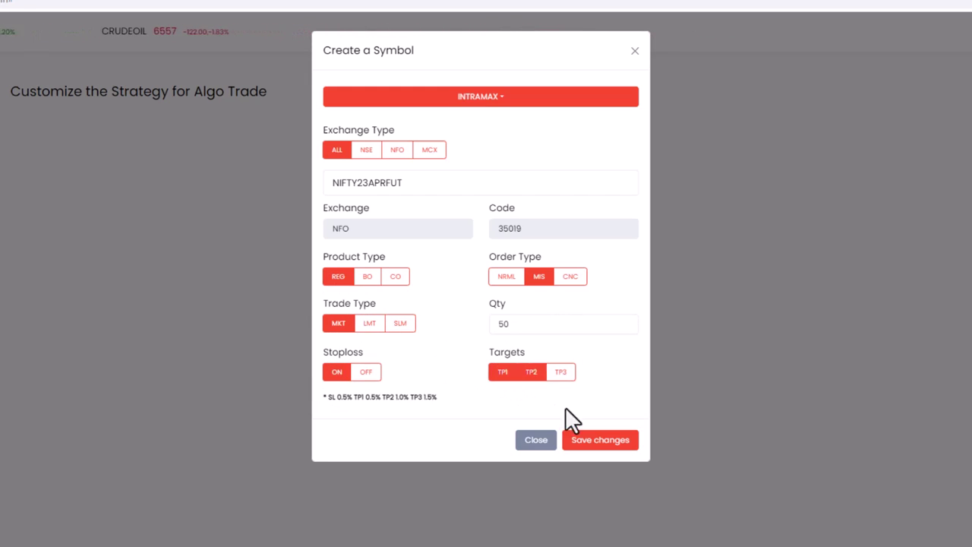
{"action": "left_click", "coordinate": [594, 445]}
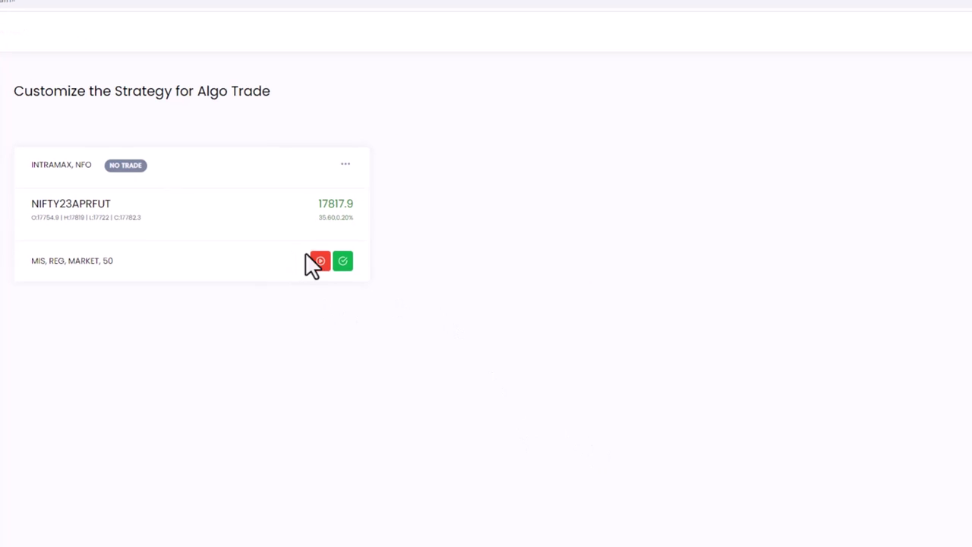
Start the INTRAMAX NIFTY23APRFUT card, which now shows a live price of 17817.15.
{"action": "left_click", "coordinate": [320, 261]}
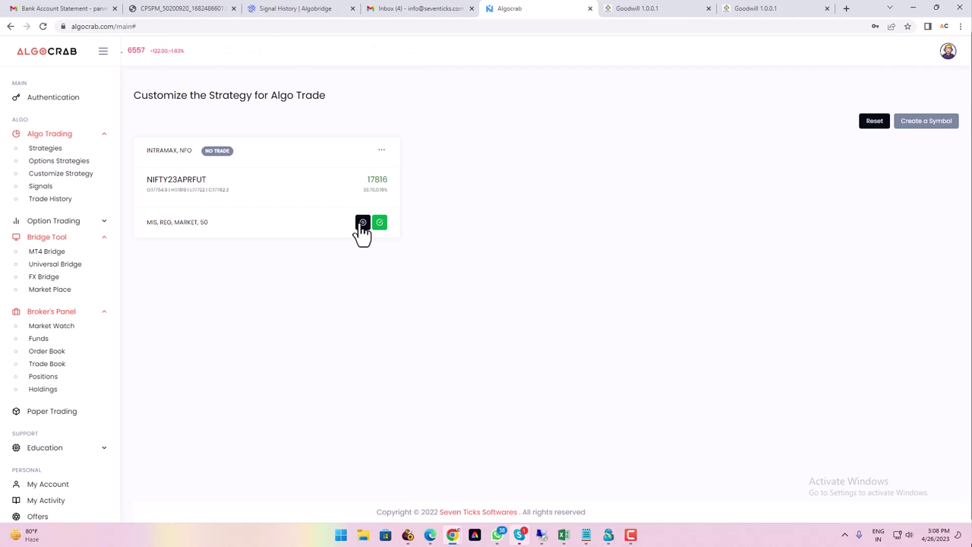
Open the Strategies catalogue and view Intramax details: Time Range Breakout on 5 minutes, 0.25% stoploss.
{"action": "left_click", "coordinate": [98, 161]}
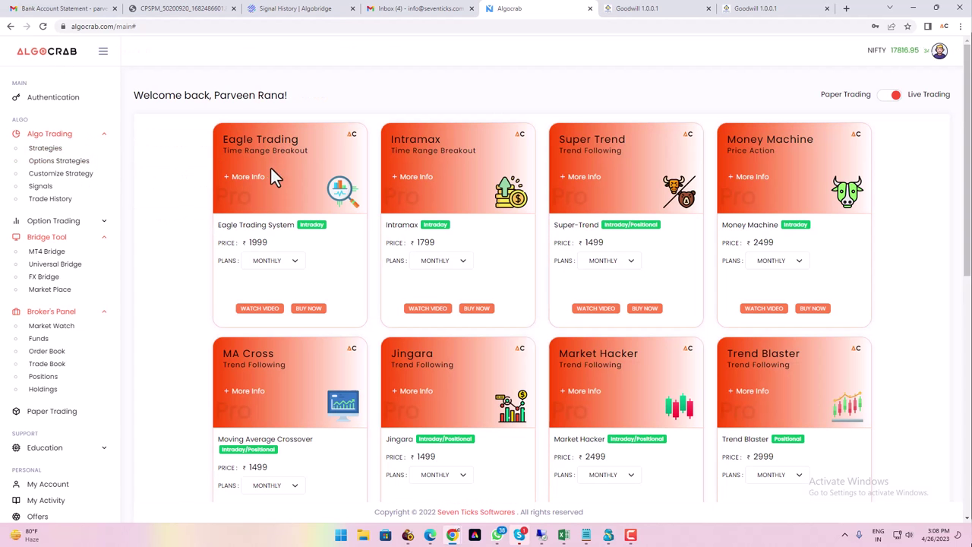
{"action": "left_click", "coordinate": [415, 177]}
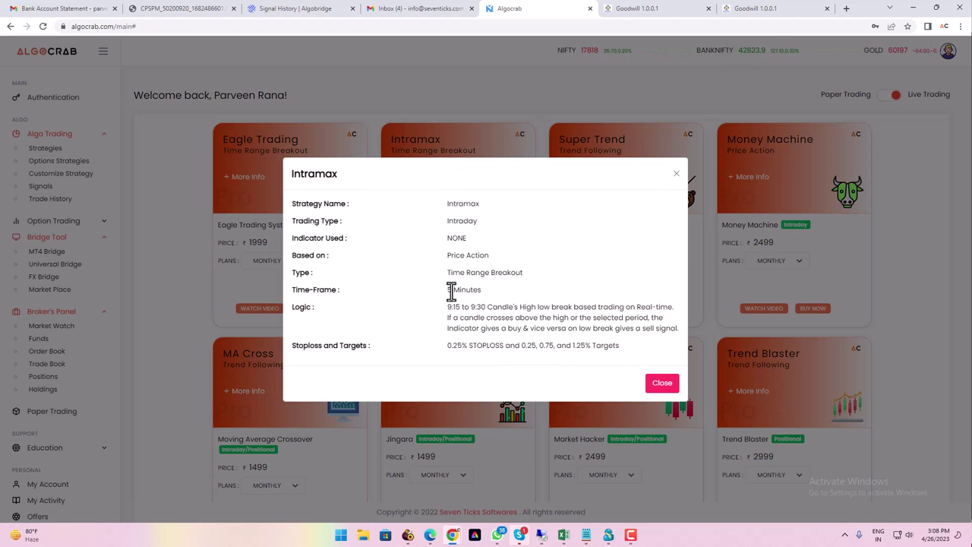
{"action": "mouse_move", "coordinate": [447, 291]}
{"action": "left_mouse_down"}
{"action": "mouse_move", "coordinate": [474, 291]}
{"action": "mouse_move", "coordinate": [478, 304]}
{"action": "mouse_move", "coordinate": [447, 294]}
{"action": "left_mouse_up"}
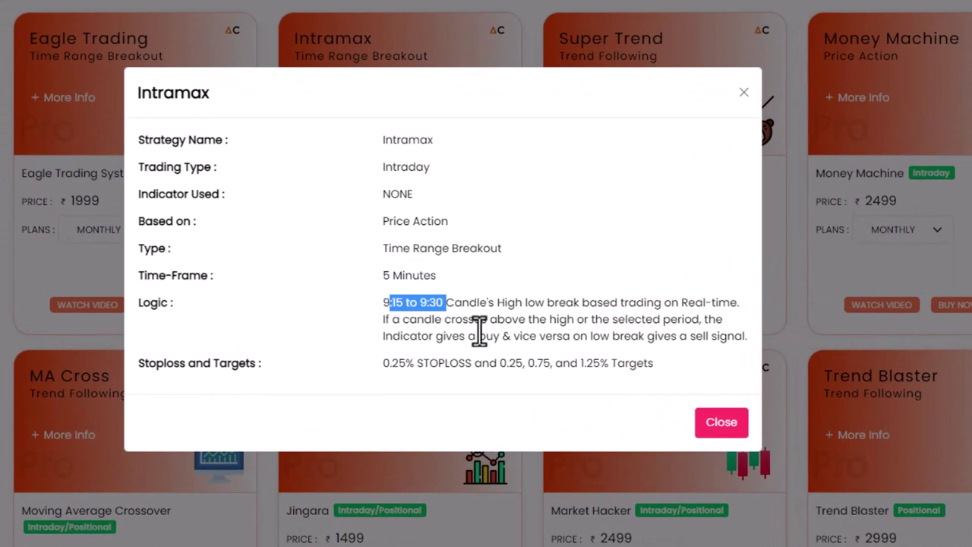
{"action": "left_click_drag", "start_coordinate": [383, 363], "coordinate": [615, 363]}
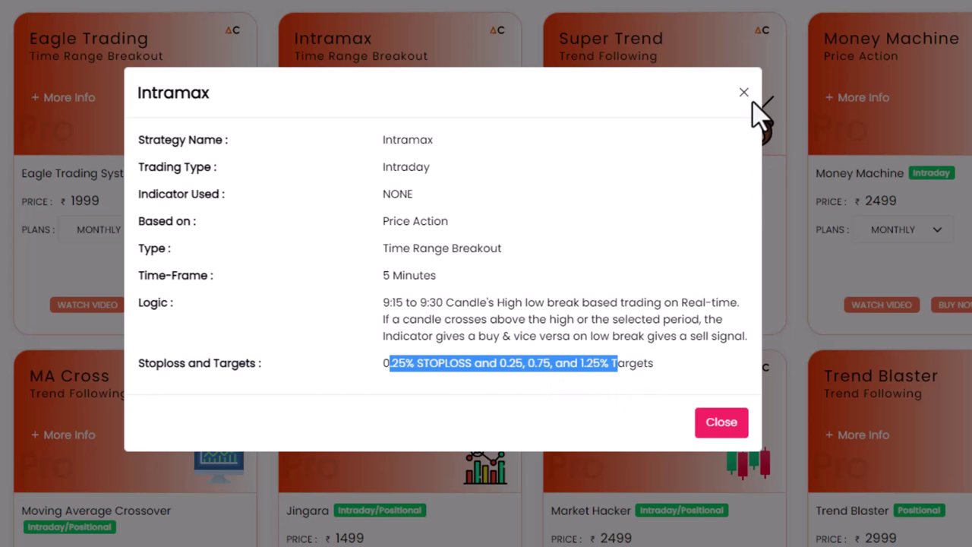
{"action": "left_click", "coordinate": [741, 95]}
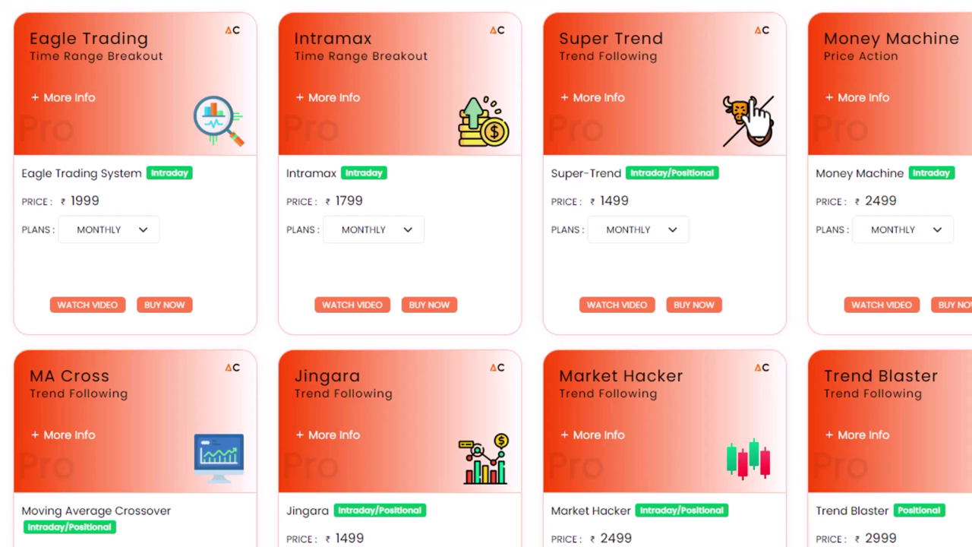
Scroll past the 499 INR paid strategies like Half Trend and Eagle to free RSI and Parabolic Sar downloads.
{"action": "scroll", "coordinate": [22, 190], "scroll_direction": "down", "scroll_amount": 10}
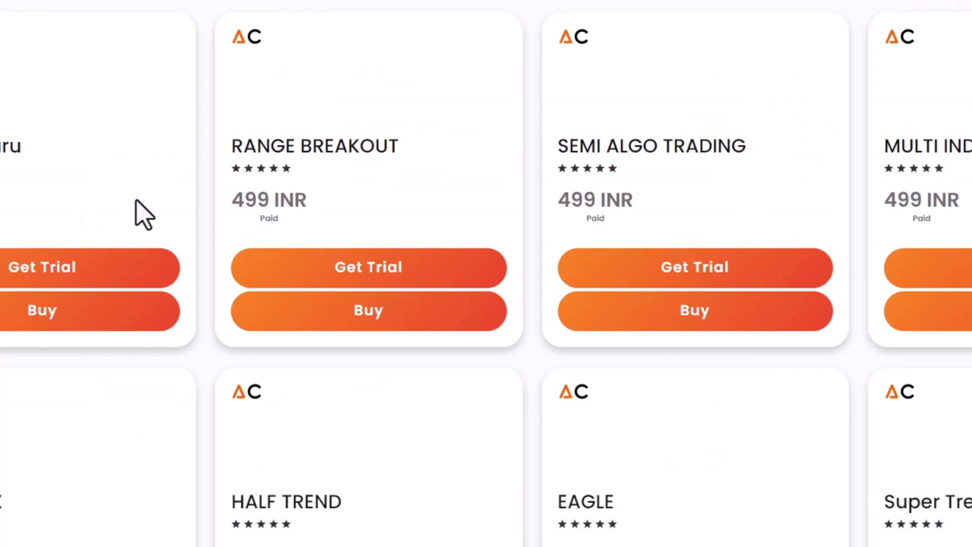
{"action": "scroll", "coordinate": [202, 193], "scroll_direction": "down", "scroll_amount": 2}
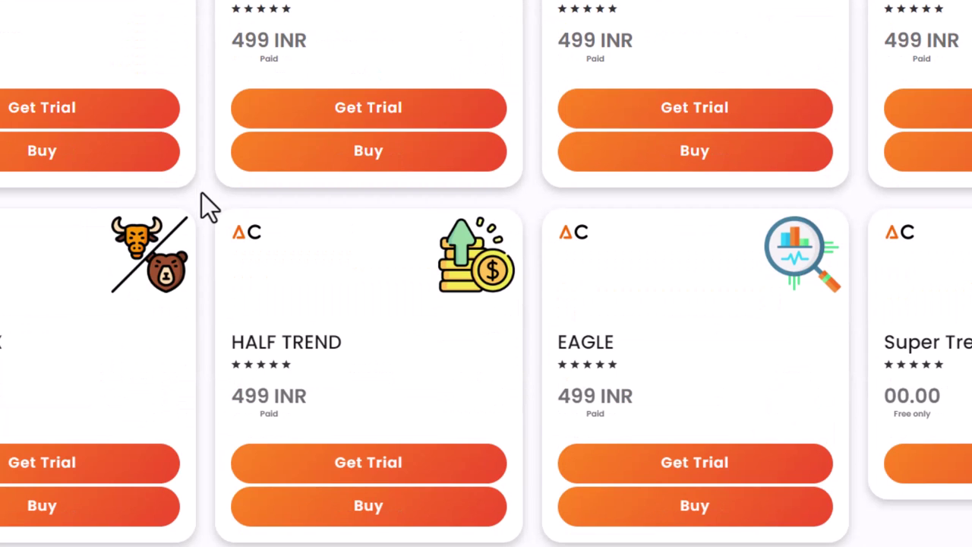
{"action": "scroll", "coordinate": [202, 193], "scroll_direction": "down", "scroll_amount": 4}
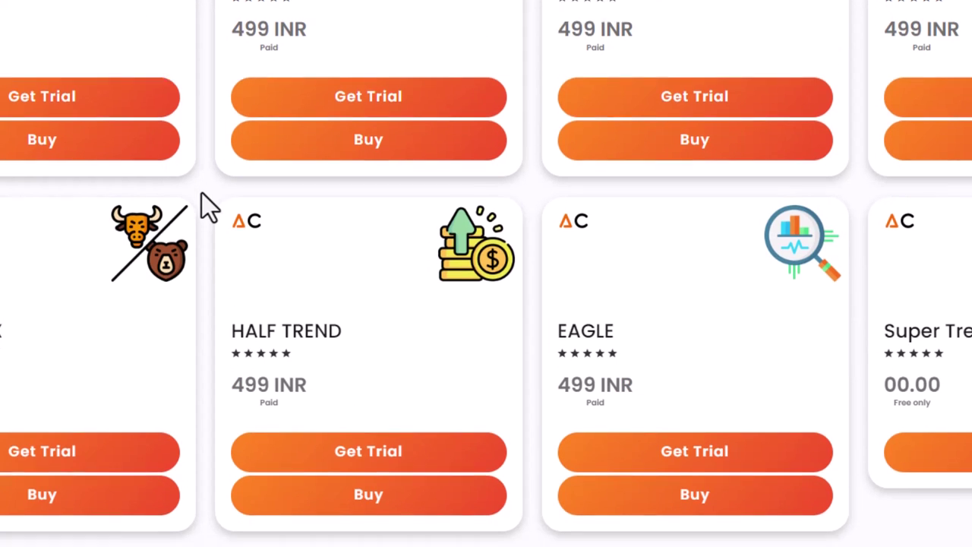
{"action": "scroll", "coordinate": [202, 194], "scroll_direction": "down", "scroll_amount": 1}
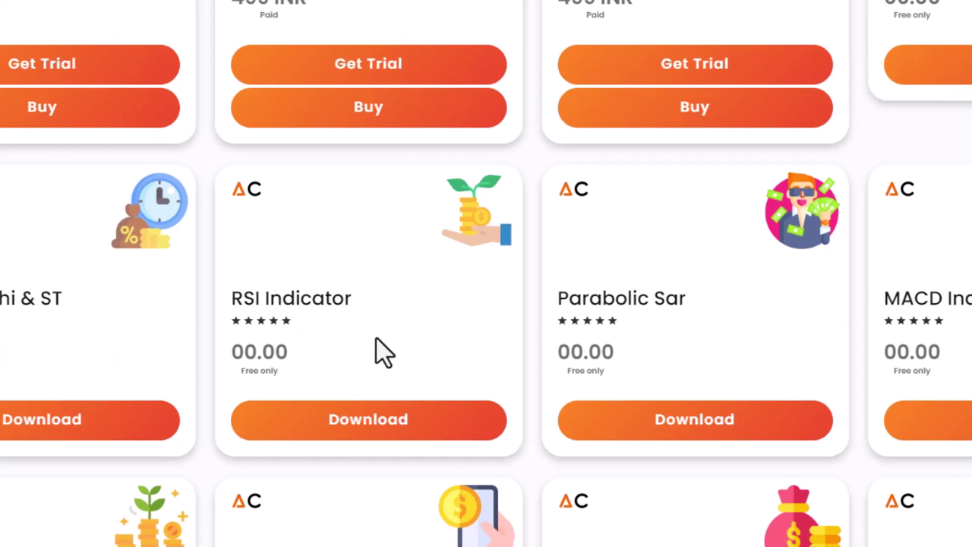
{"action": "scroll", "coordinate": [532, 325], "scroll_direction": "down", "scroll_amount": 3}
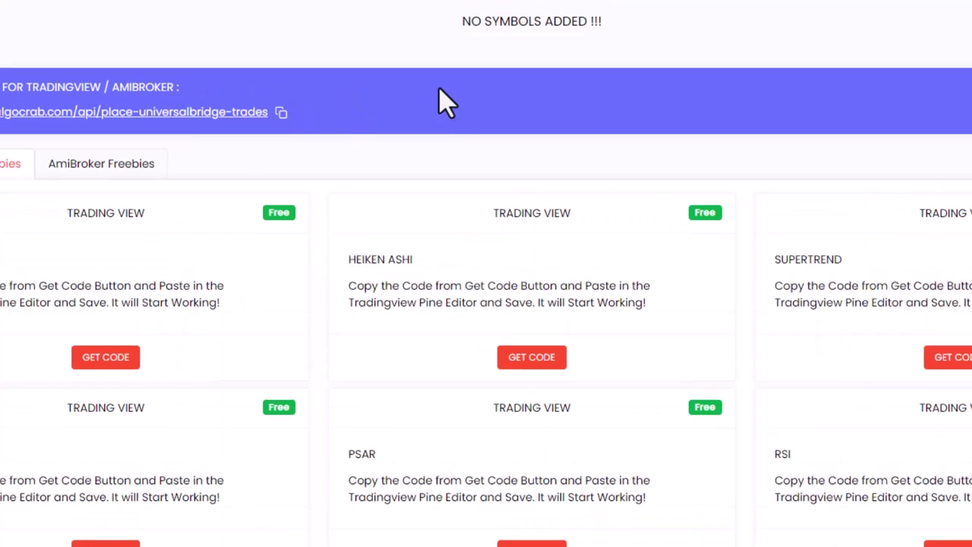
View the free AmiBroker indicator codes, then switch back to the TradingView ones.
{"action": "scroll", "coordinate": [439, 87], "scroll_direction": "up", "scroll_amount": 2}
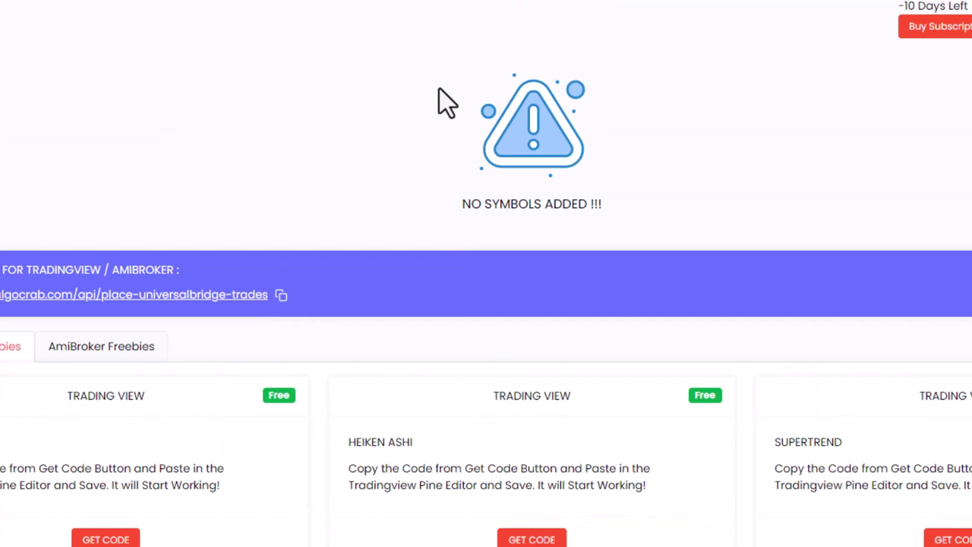
{"action": "scroll", "coordinate": [438, 89], "scroll_direction": "down", "scroll_amount": 2}
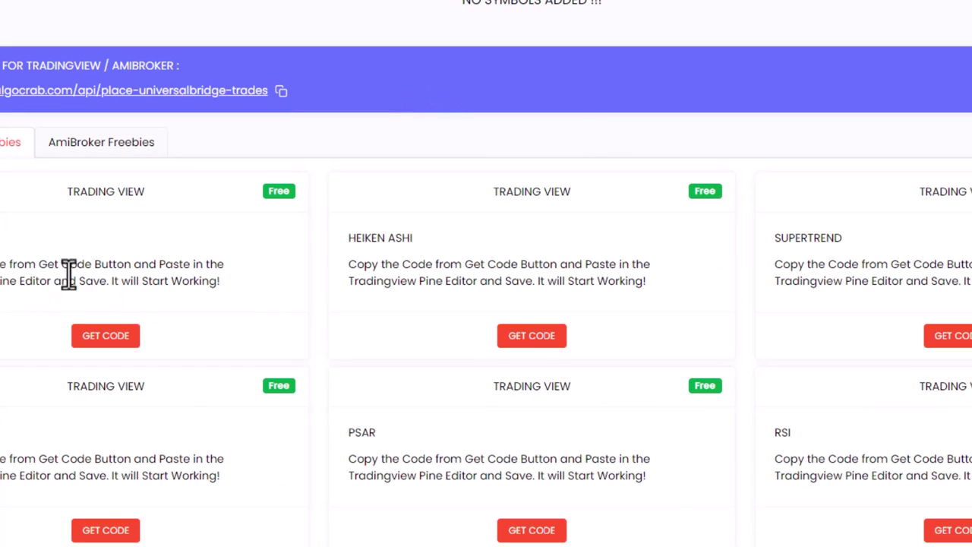
{"action": "left_click", "coordinate": [121, 145]}
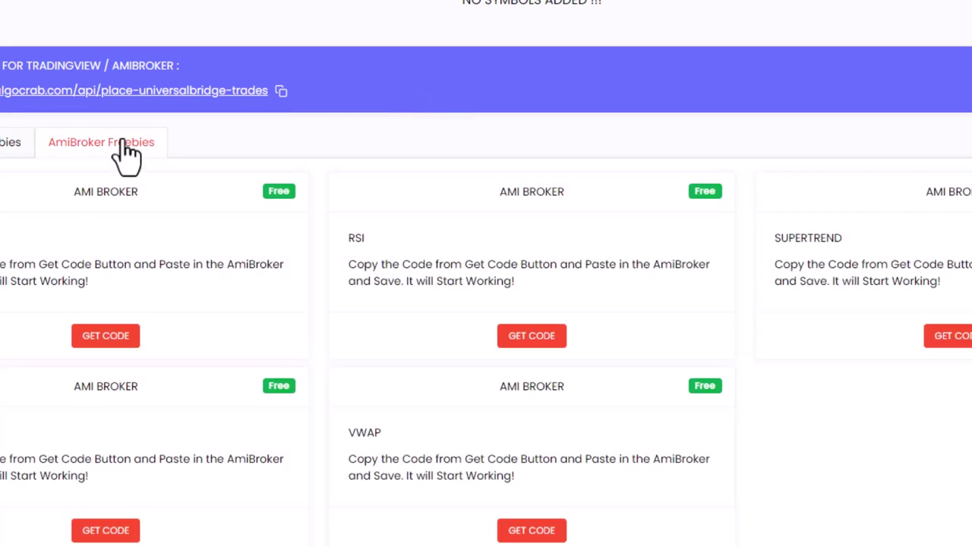
{"action": "left_click", "coordinate": [11, 142]}
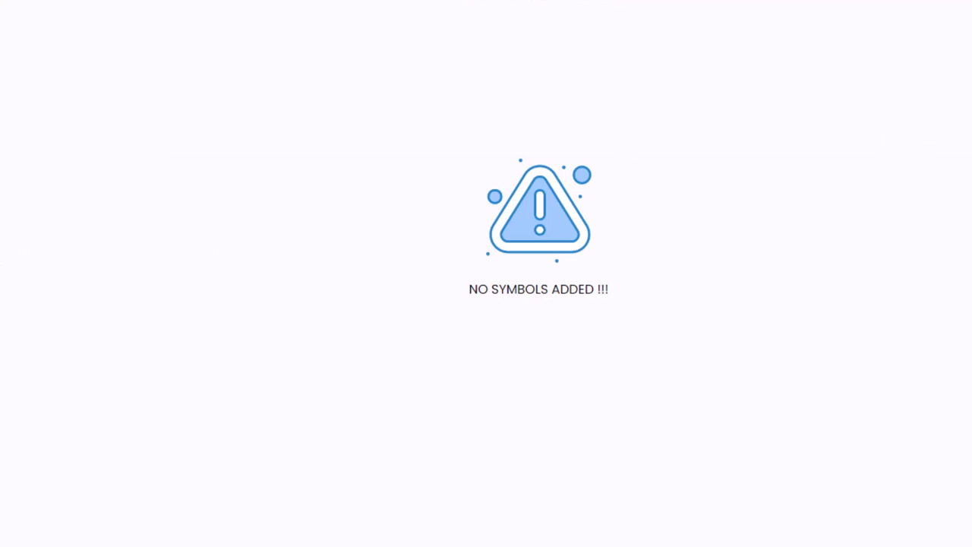
Start a new strategy symbol using the INTRAMAX strategy on NIFTY.
{"action": "left_click", "coordinate": [874, 34]}
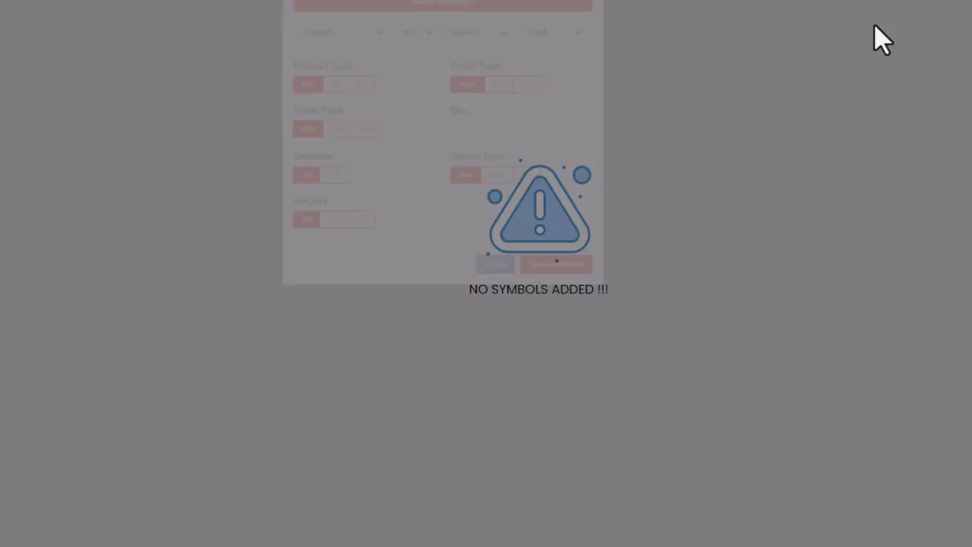
{"action": "left_click", "coordinate": [318, 13]}
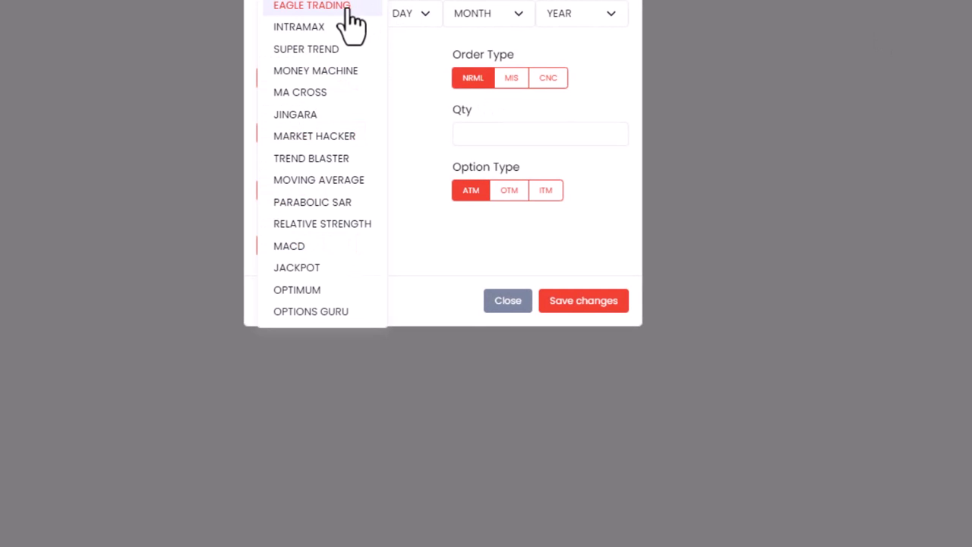
{"action": "left_click", "coordinate": [326, 28]}
{"action": "left_click", "coordinate": [338, 19]}
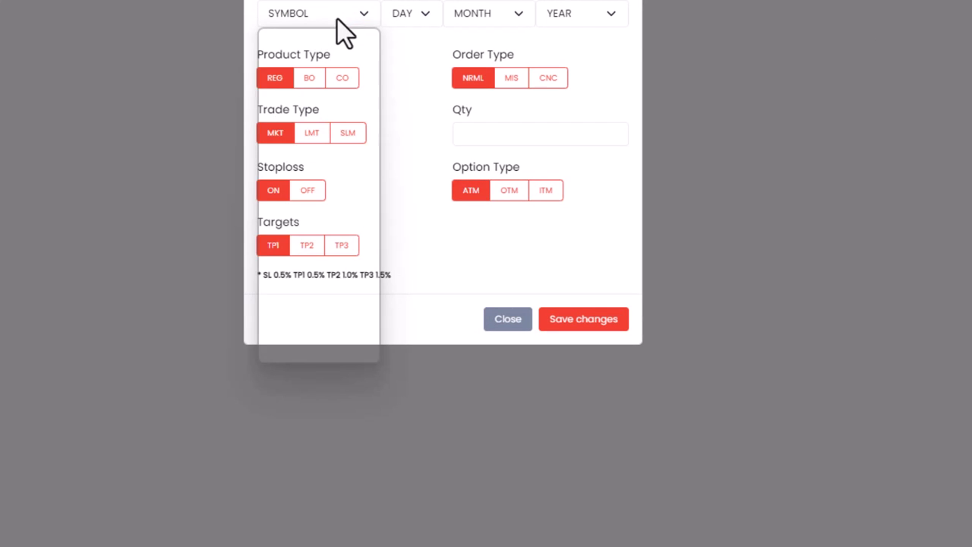
{"action": "type", "text": "nifty"}
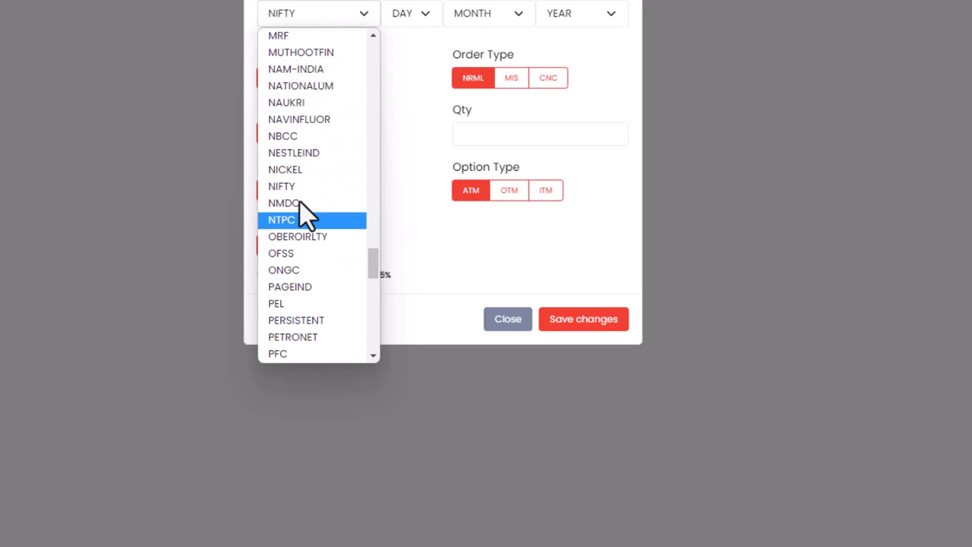
{"action": "left_click", "coordinate": [289, 190]}
Set the expiry date to 27 APR 23.
{"action": "left_click", "coordinate": [429, 11]}
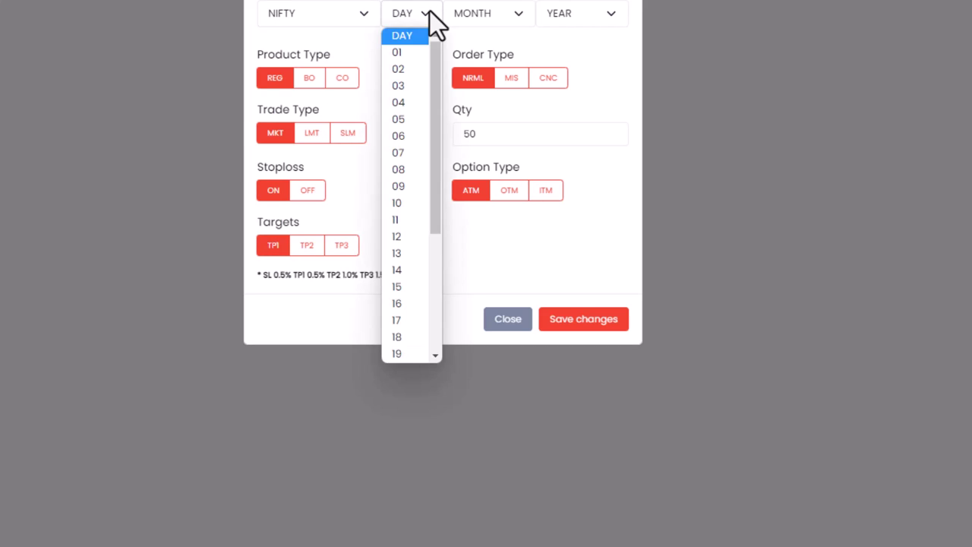
{"action": "scroll", "coordinate": [401, 203], "scroll_direction": "down", "scroll_amount": 4}
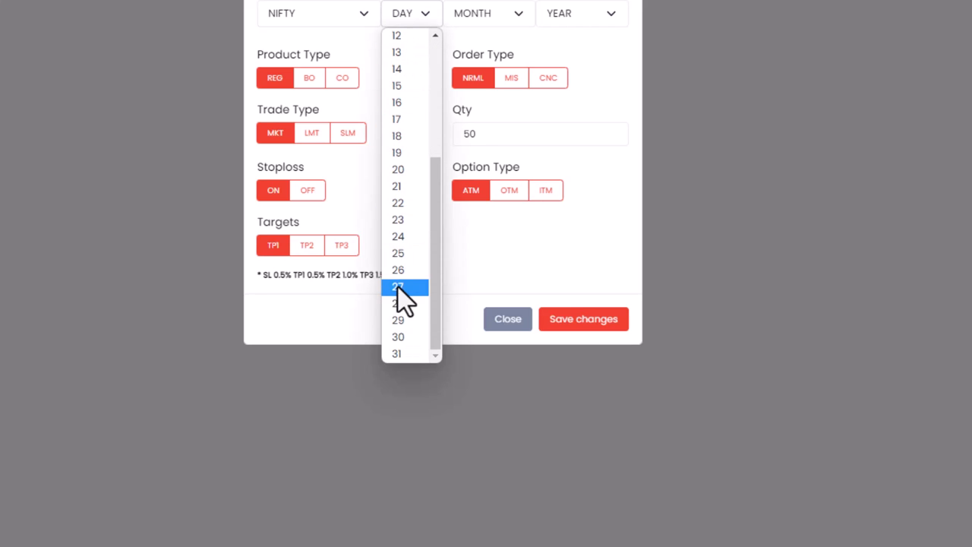
{"action": "left_click", "coordinate": [478, 61]}
{"action": "left_click", "coordinate": [495, 23]}
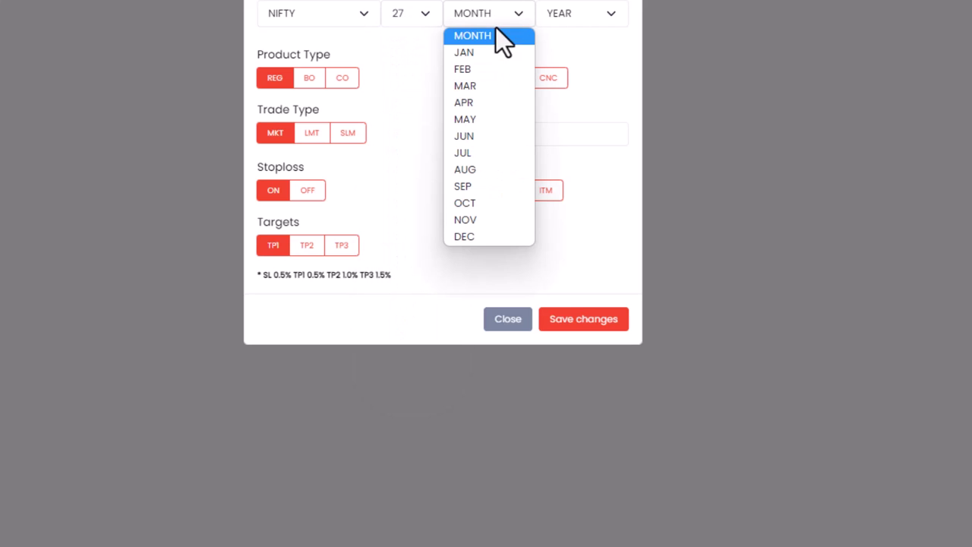
{"action": "left_click", "coordinate": [472, 108]}
{"action": "left_click", "coordinate": [572, 22]}
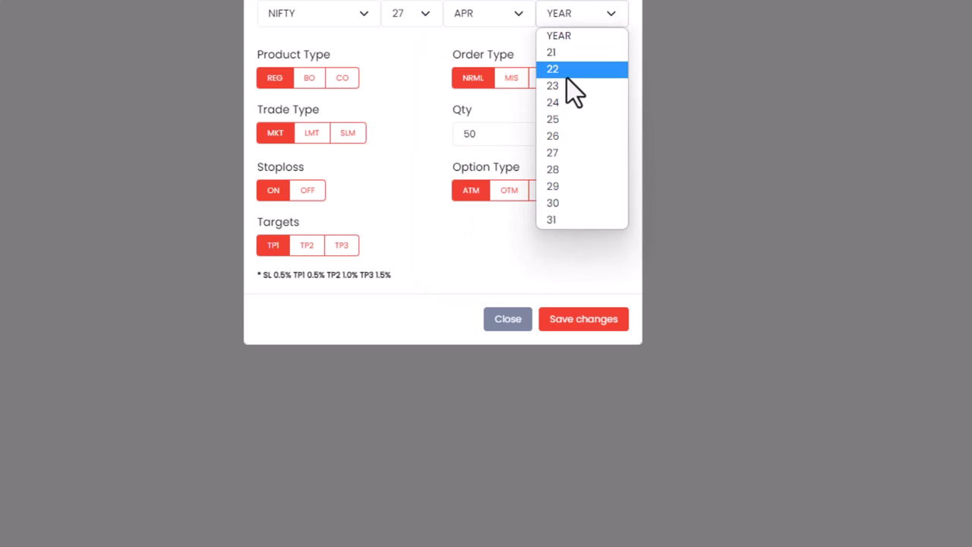
{"action": "left_click", "coordinate": [566, 84]}
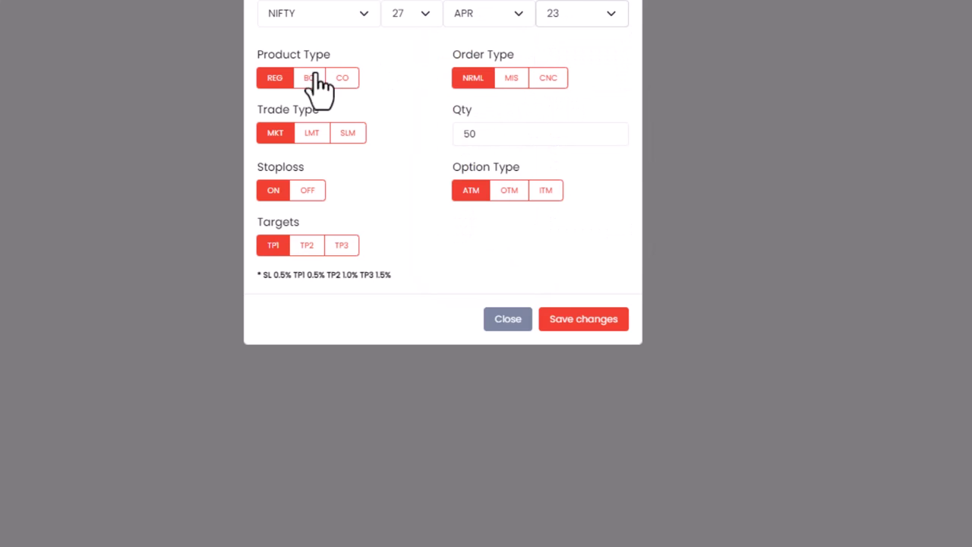
Choose MIS orders with ATM strikes and save the symbol.
{"action": "left_click", "coordinate": [513, 79]}
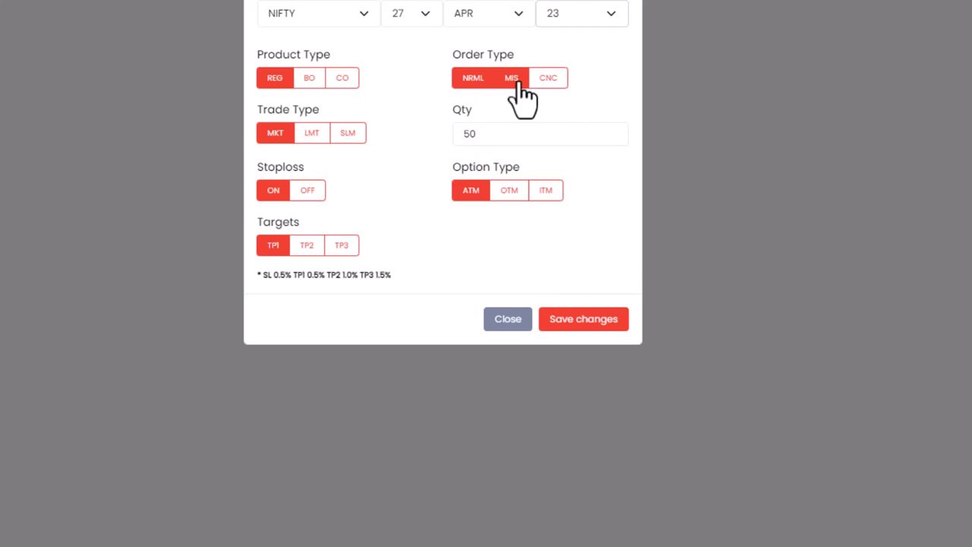
{"action": "left_click", "coordinate": [510, 191]}
{"action": "left_click", "coordinate": [544, 192]}
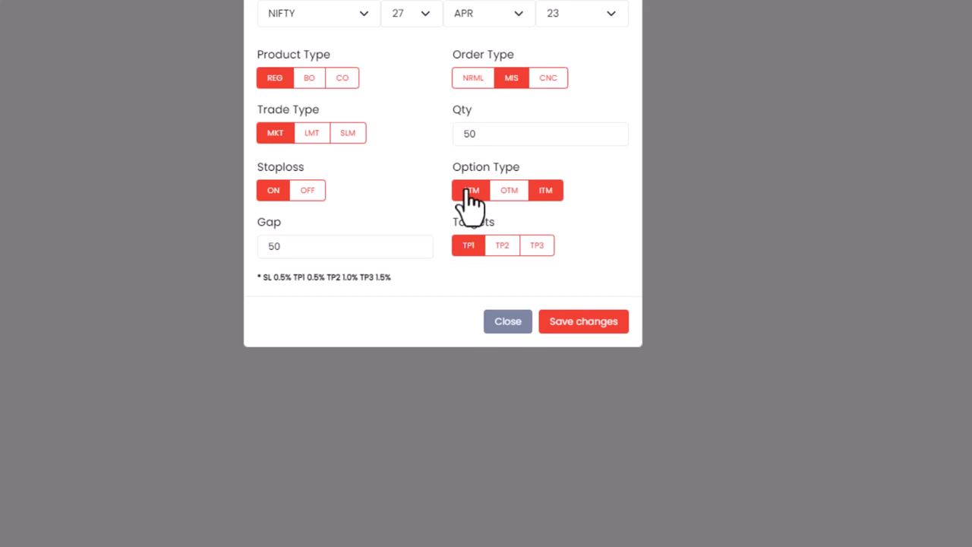
{"action": "left_click", "coordinate": [471, 191]}
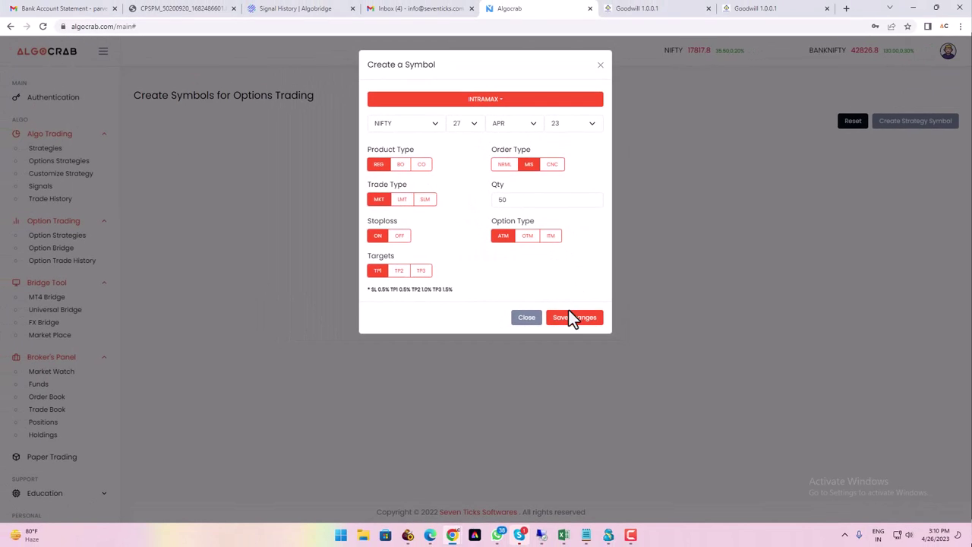
{"action": "left_click", "coordinate": [571, 319]}
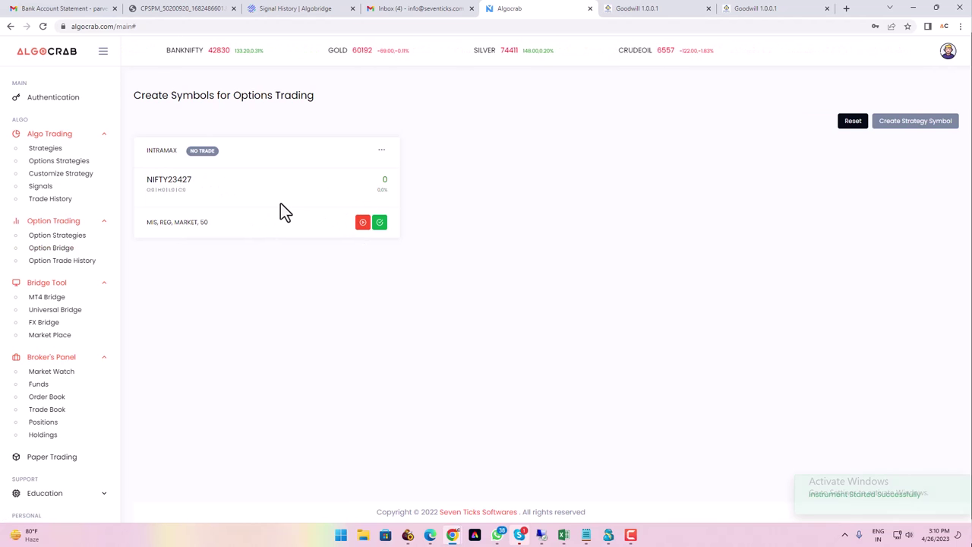
Start the NIFTY23427 symbol and return to the Goodwill authorization page.
{"action": "left_click", "coordinate": [360, 224]}
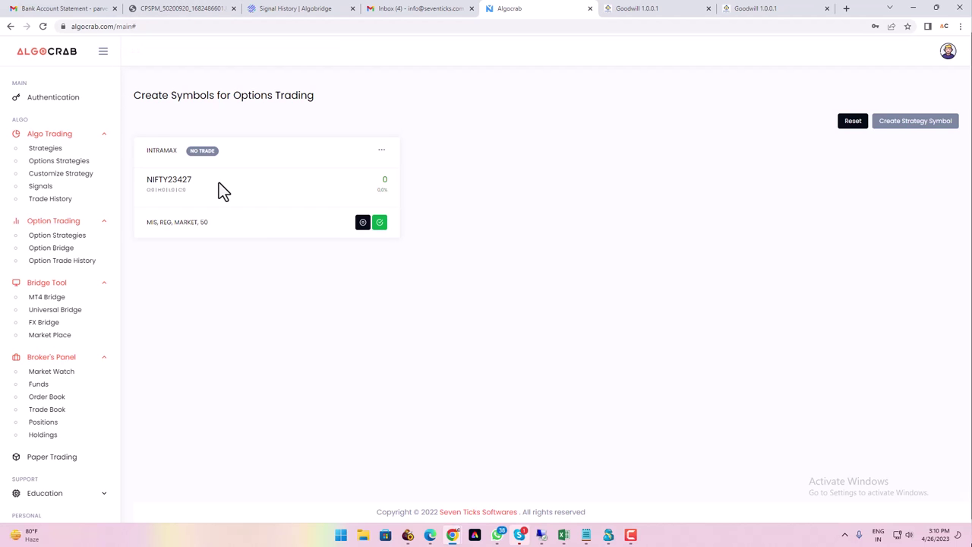
{"action": "left_click", "coordinate": [74, 101]}
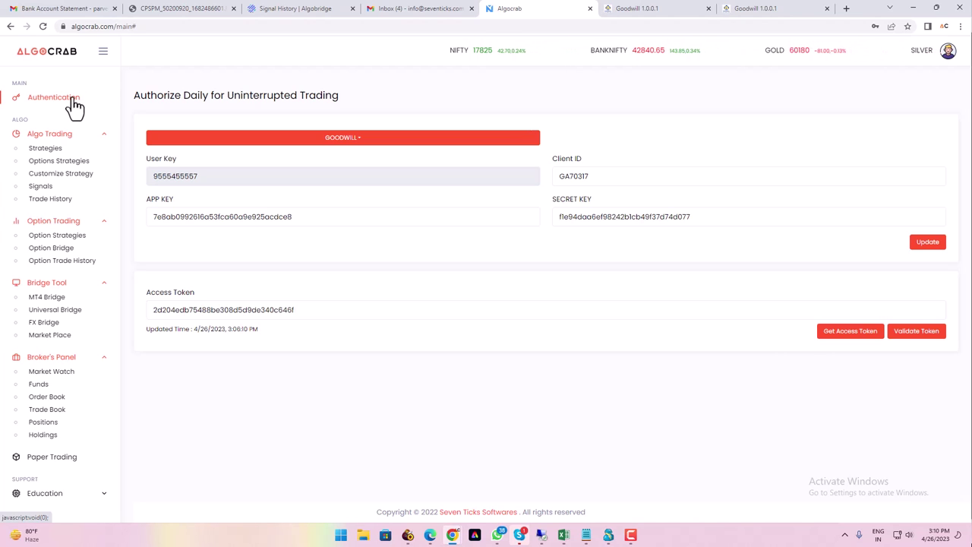
Compare the Goodwill My Apps keys, then show MetaTrader 4's NIFTY one-minute chart with a compressed price scale.
{"action": "left_click", "coordinate": [635, 9]}
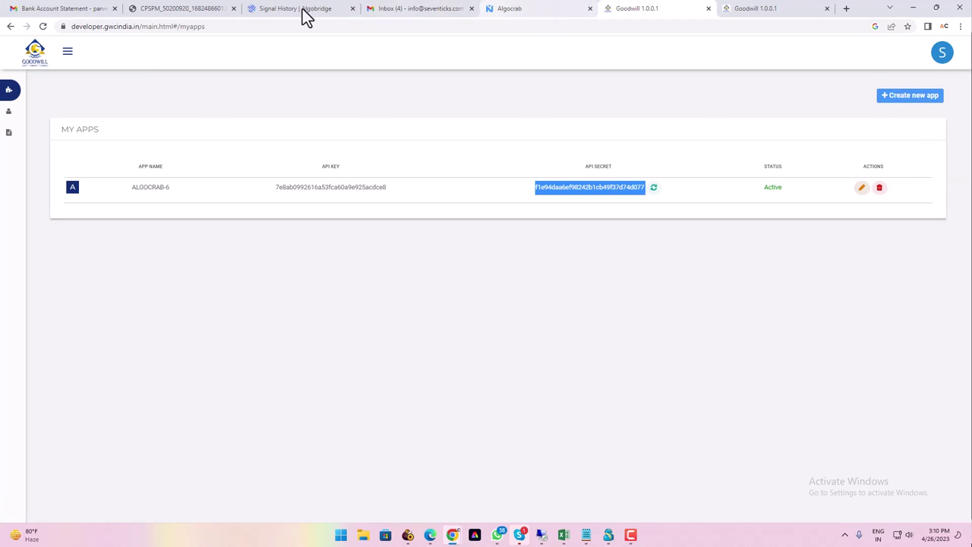
{"action": "left_click", "coordinate": [542, 10]}
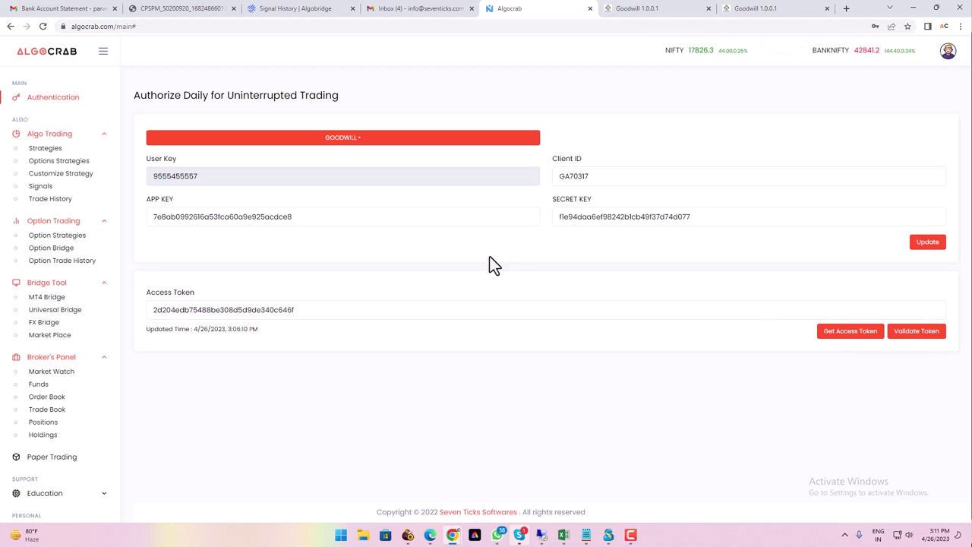
{"action": "left_click", "coordinate": [407, 535]}
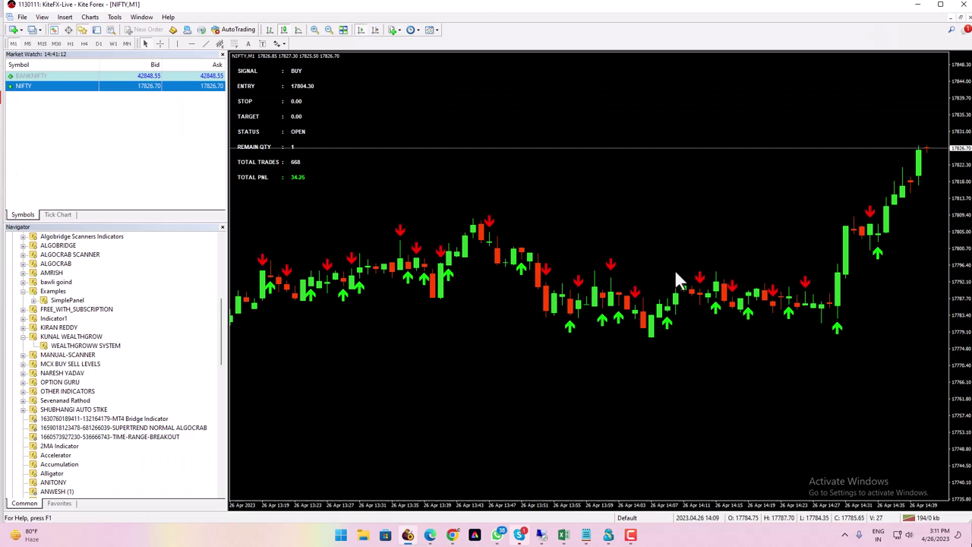
{"action": "left_click_drag", "start_coordinate": [957, 188], "coordinate": [955, 206]}
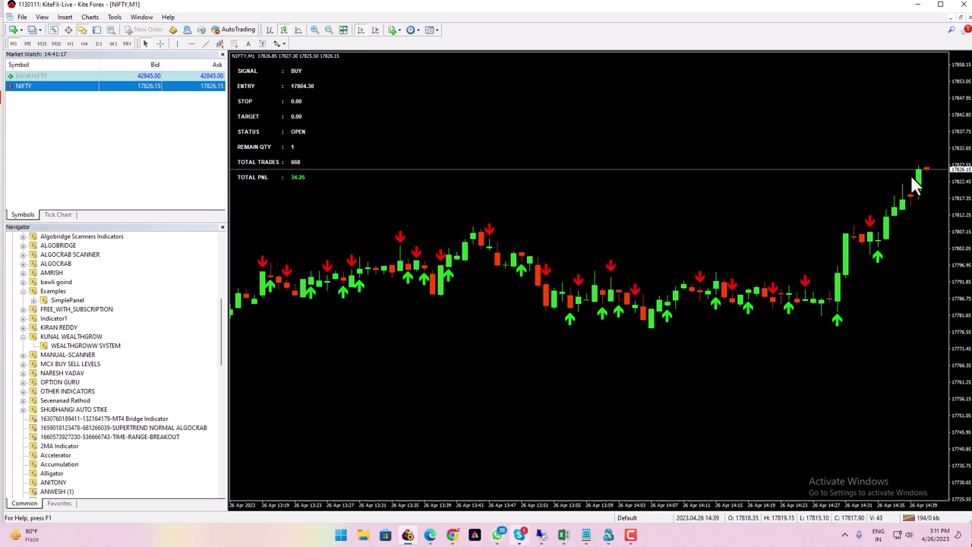